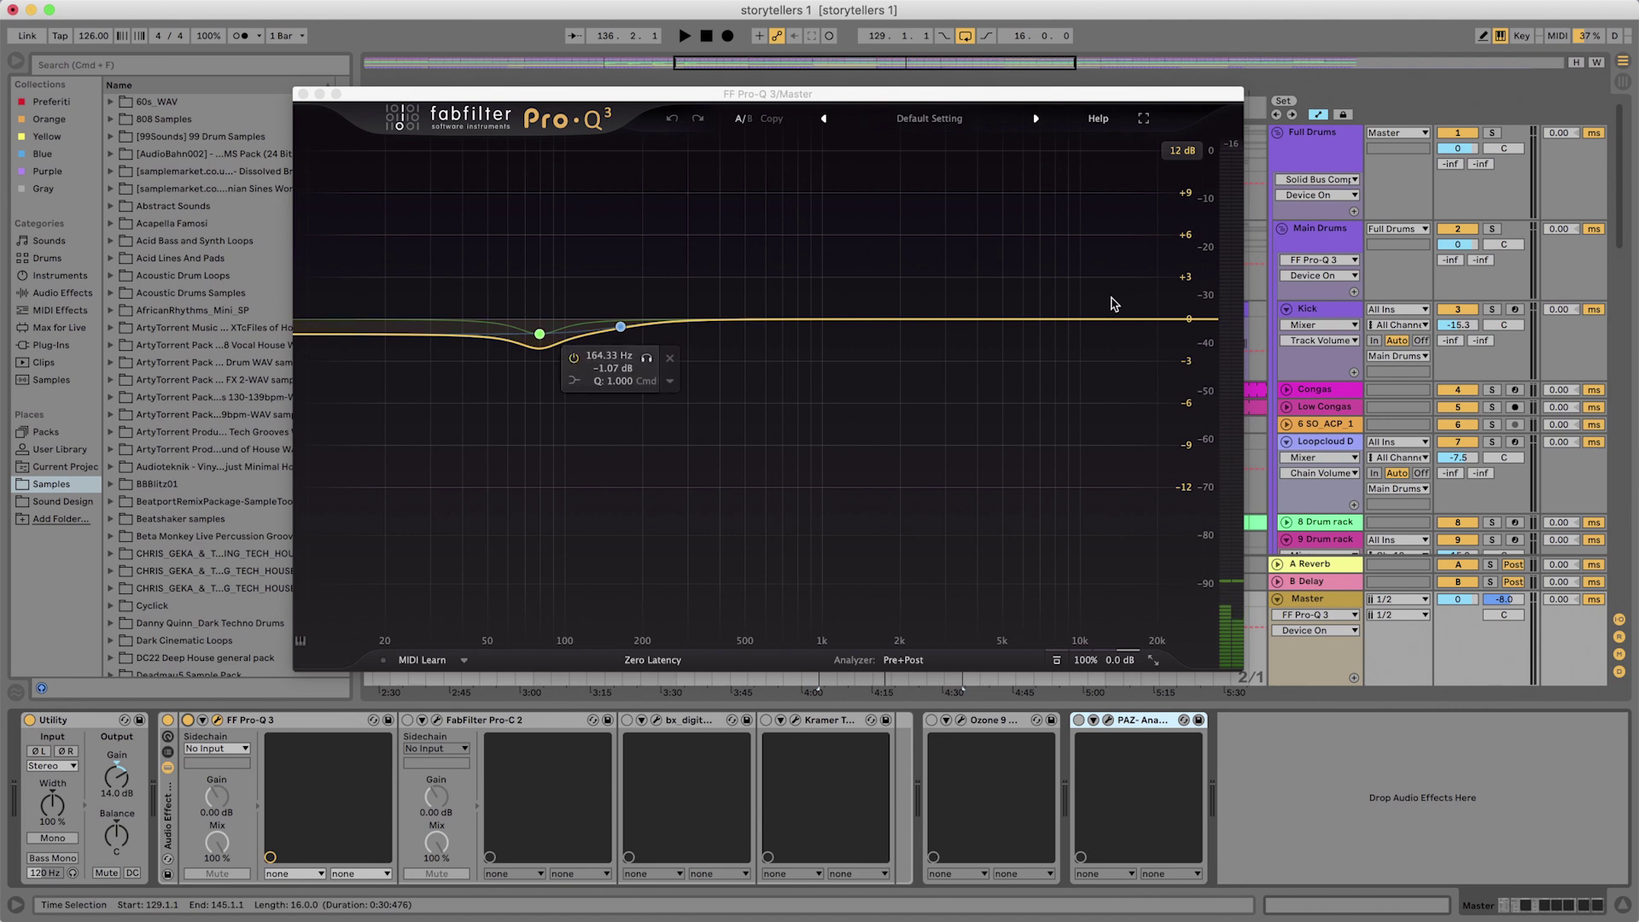
Open the master's FF Pro-Q 3, try a Low Cut band at about 16 Hz, and remove that band
{"action": "mouse_move", "coordinate": [918, 333]}
{"action": "left_mouse_down"}
{"action": "mouse_move", "coordinate": [915, 366]}
{"action": "mouse_move", "coordinate": [914, 327]}
{"action": "left_mouse_up"}
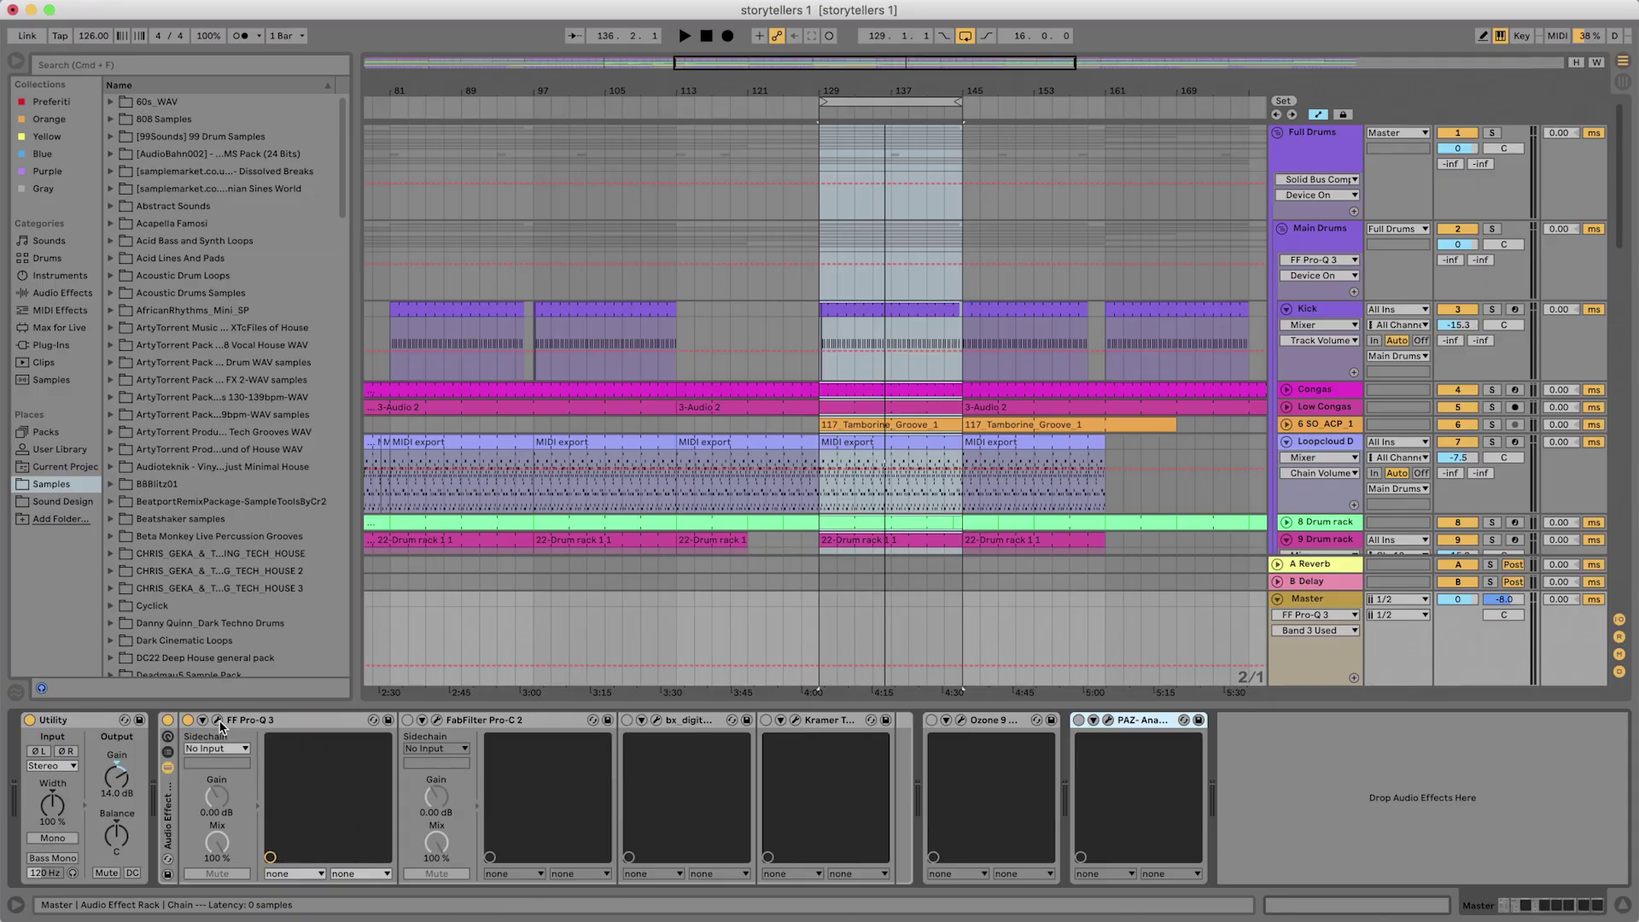
{"action": "left_click", "coordinate": [219, 722]}
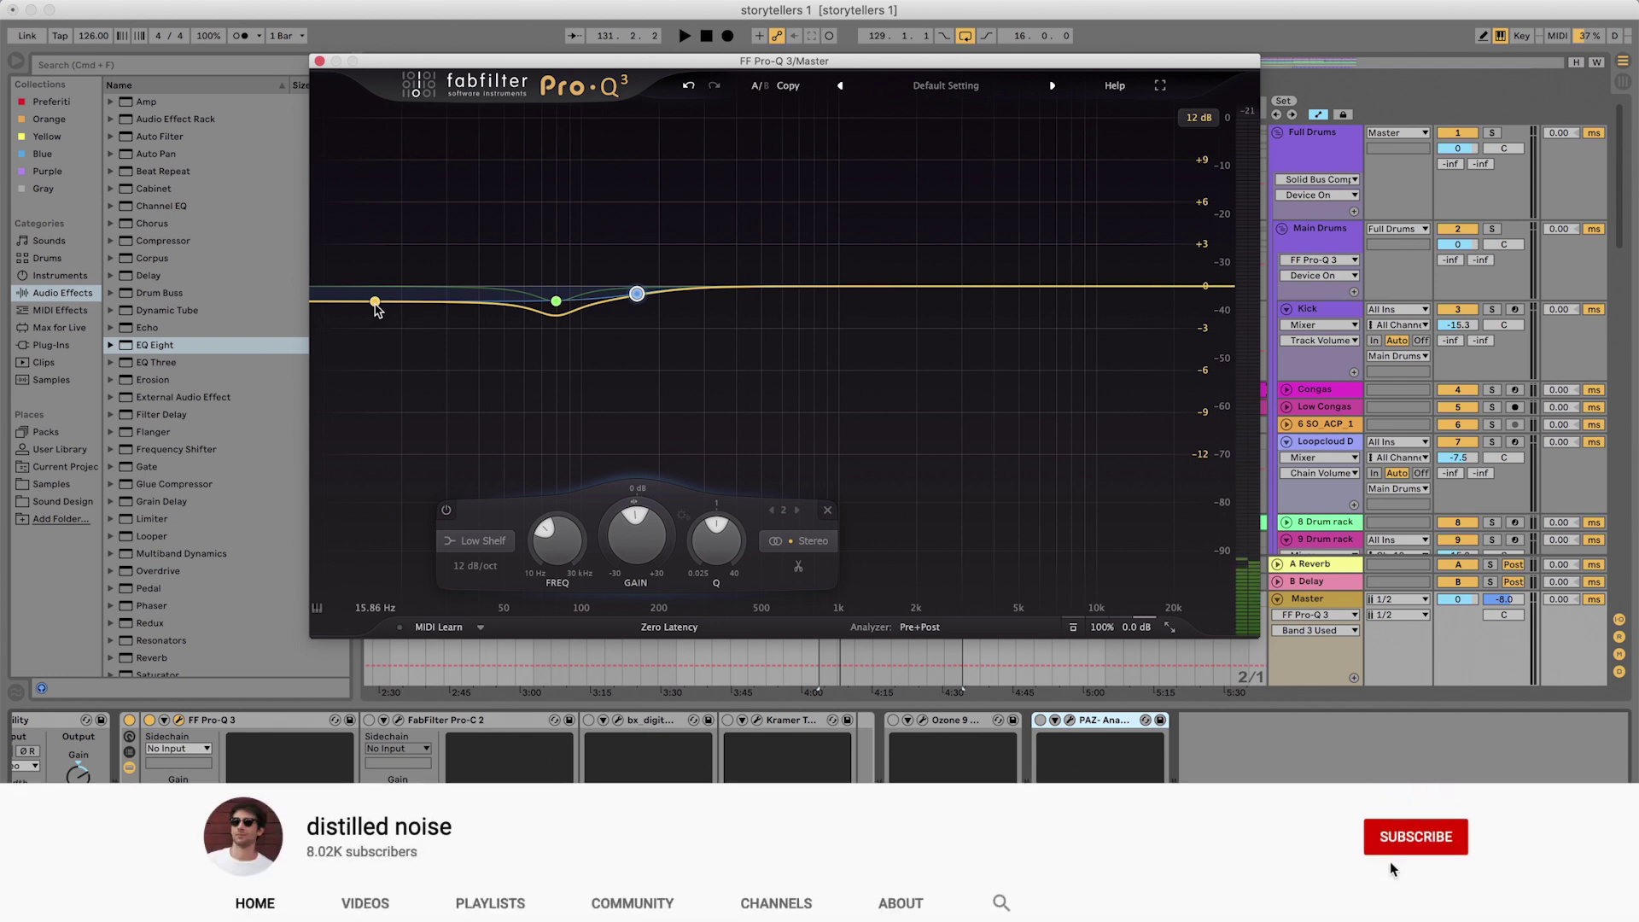
{"action": "left_click", "coordinate": [375, 303]}
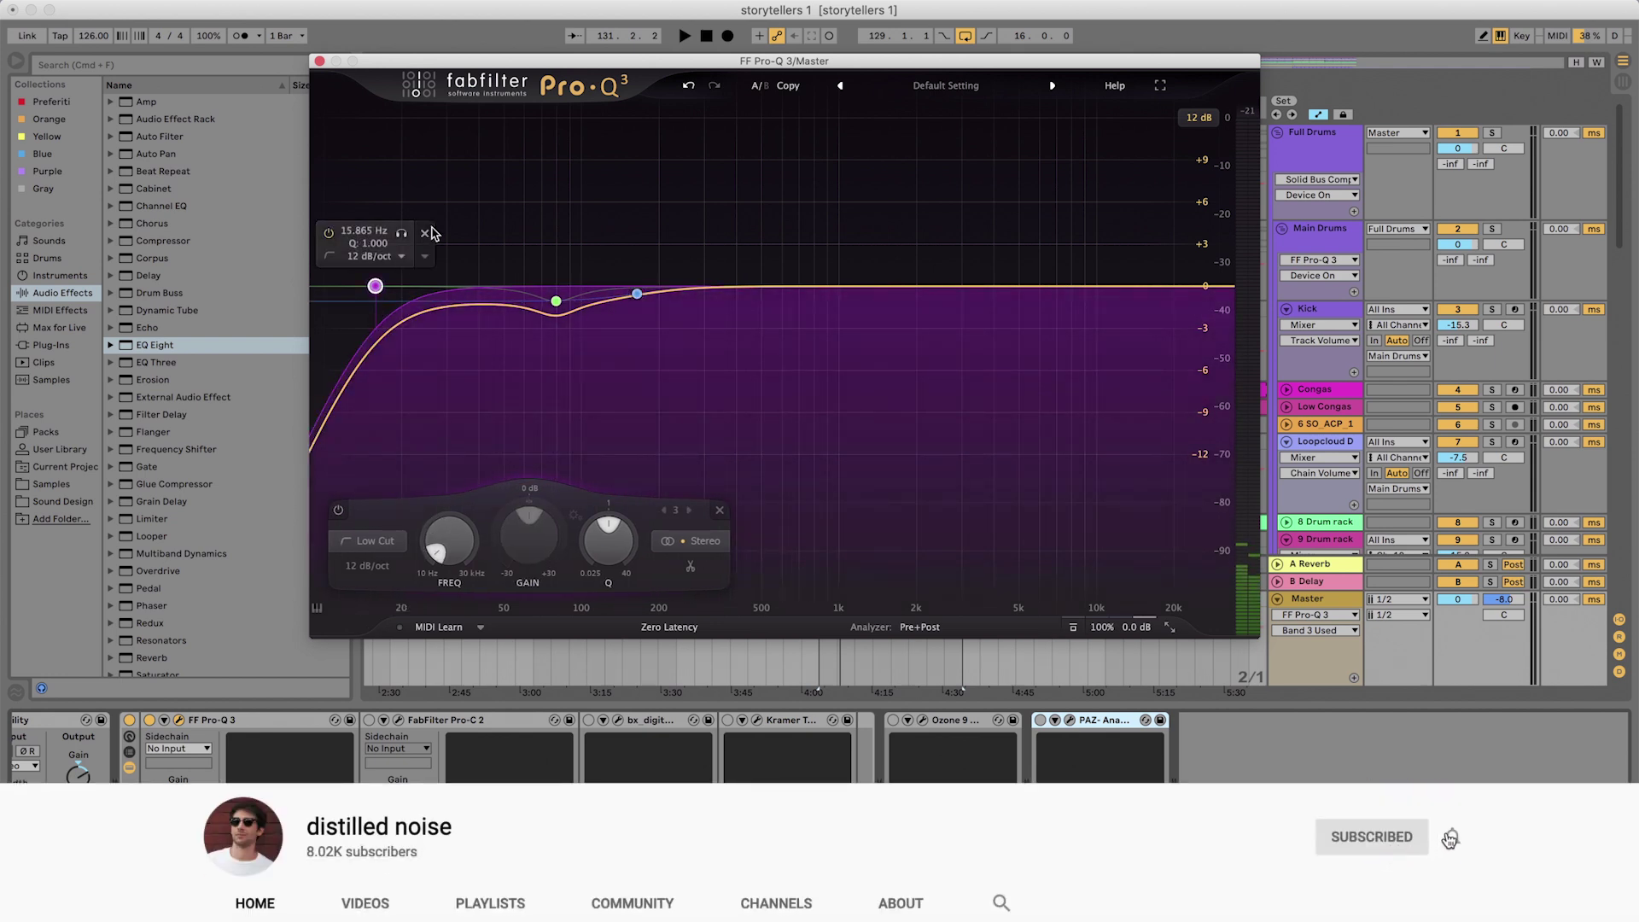
{"action": "left_click", "coordinate": [425, 233]}
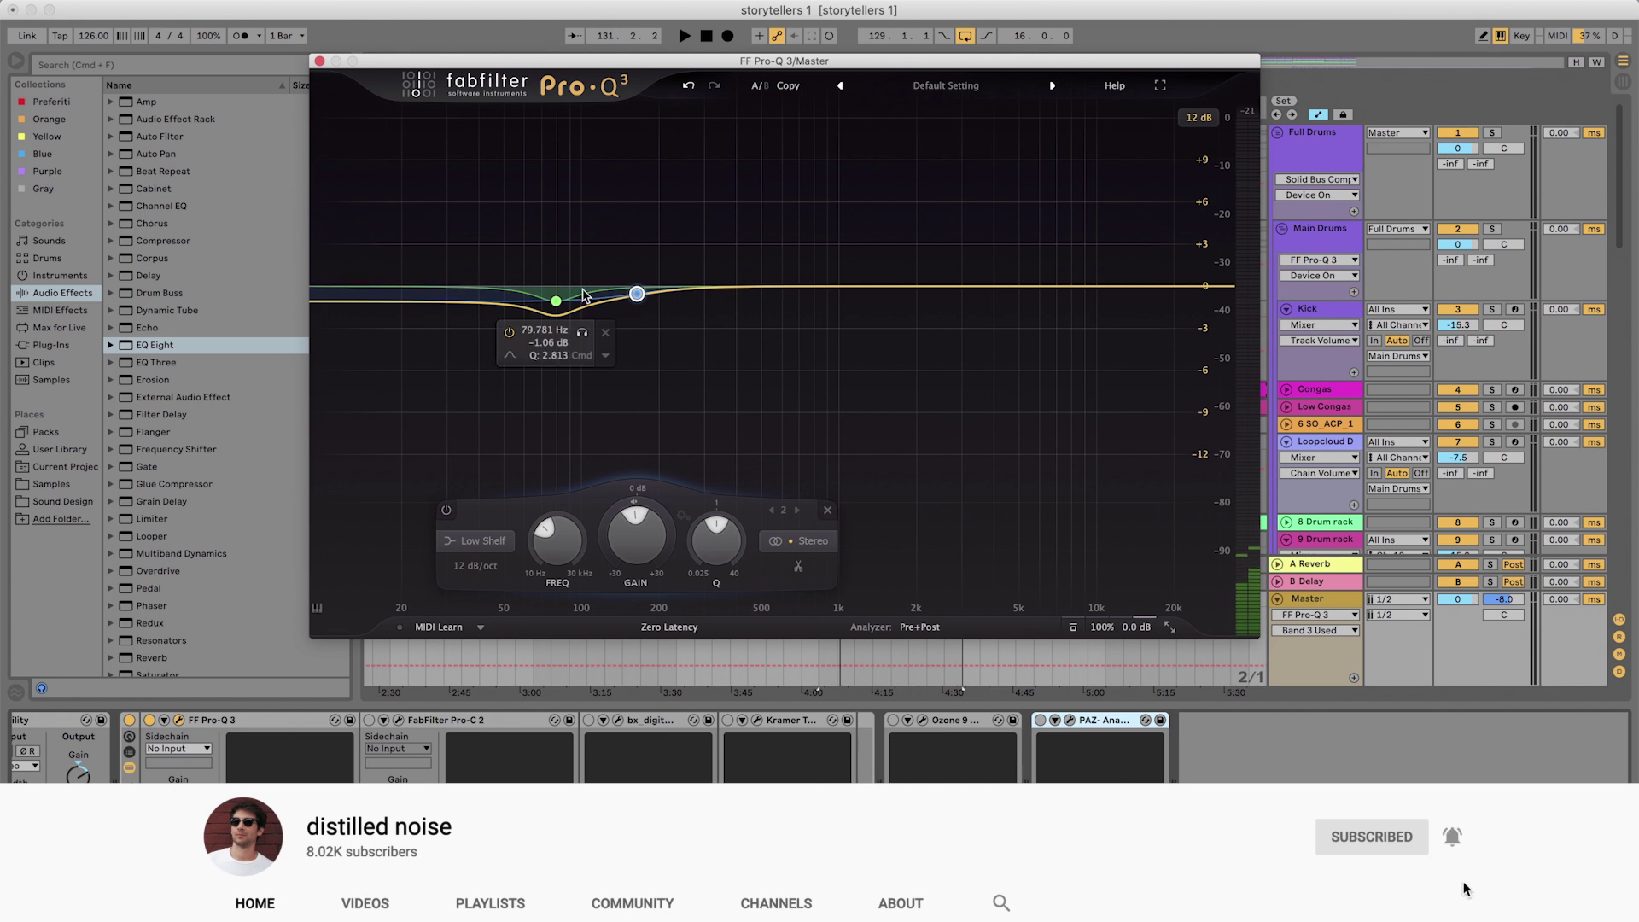
Play the loop briefly and examine the lowest frequencies of the master in the Pro-Q 3 spectrum
{"action": "key", "text": "space"}
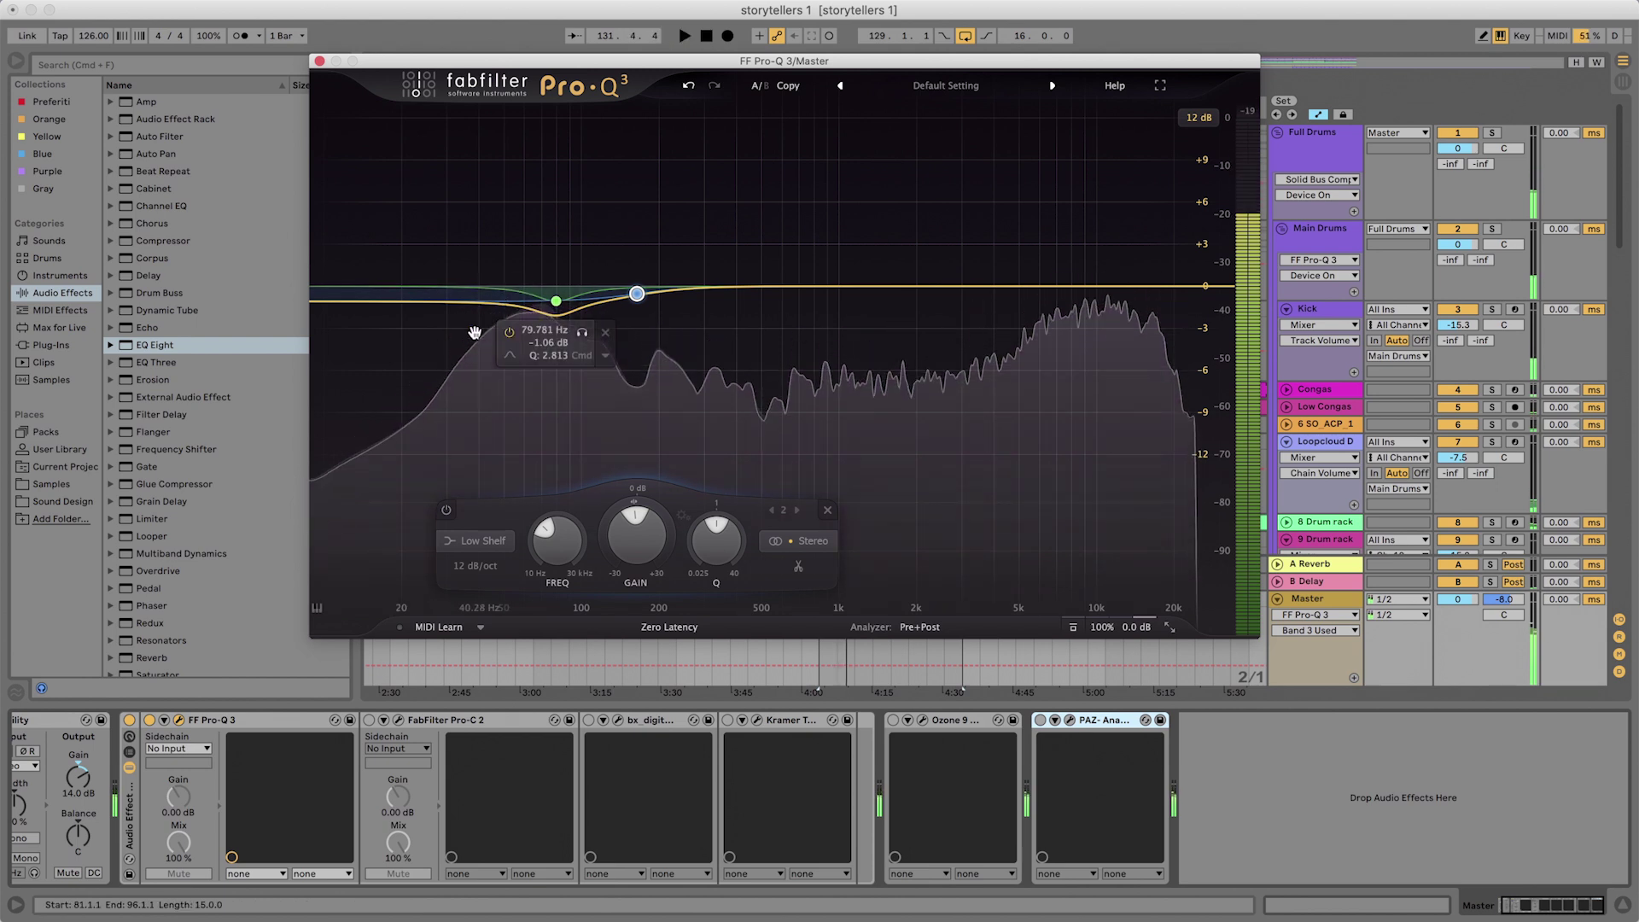
{"action": "key", "text": "space"}
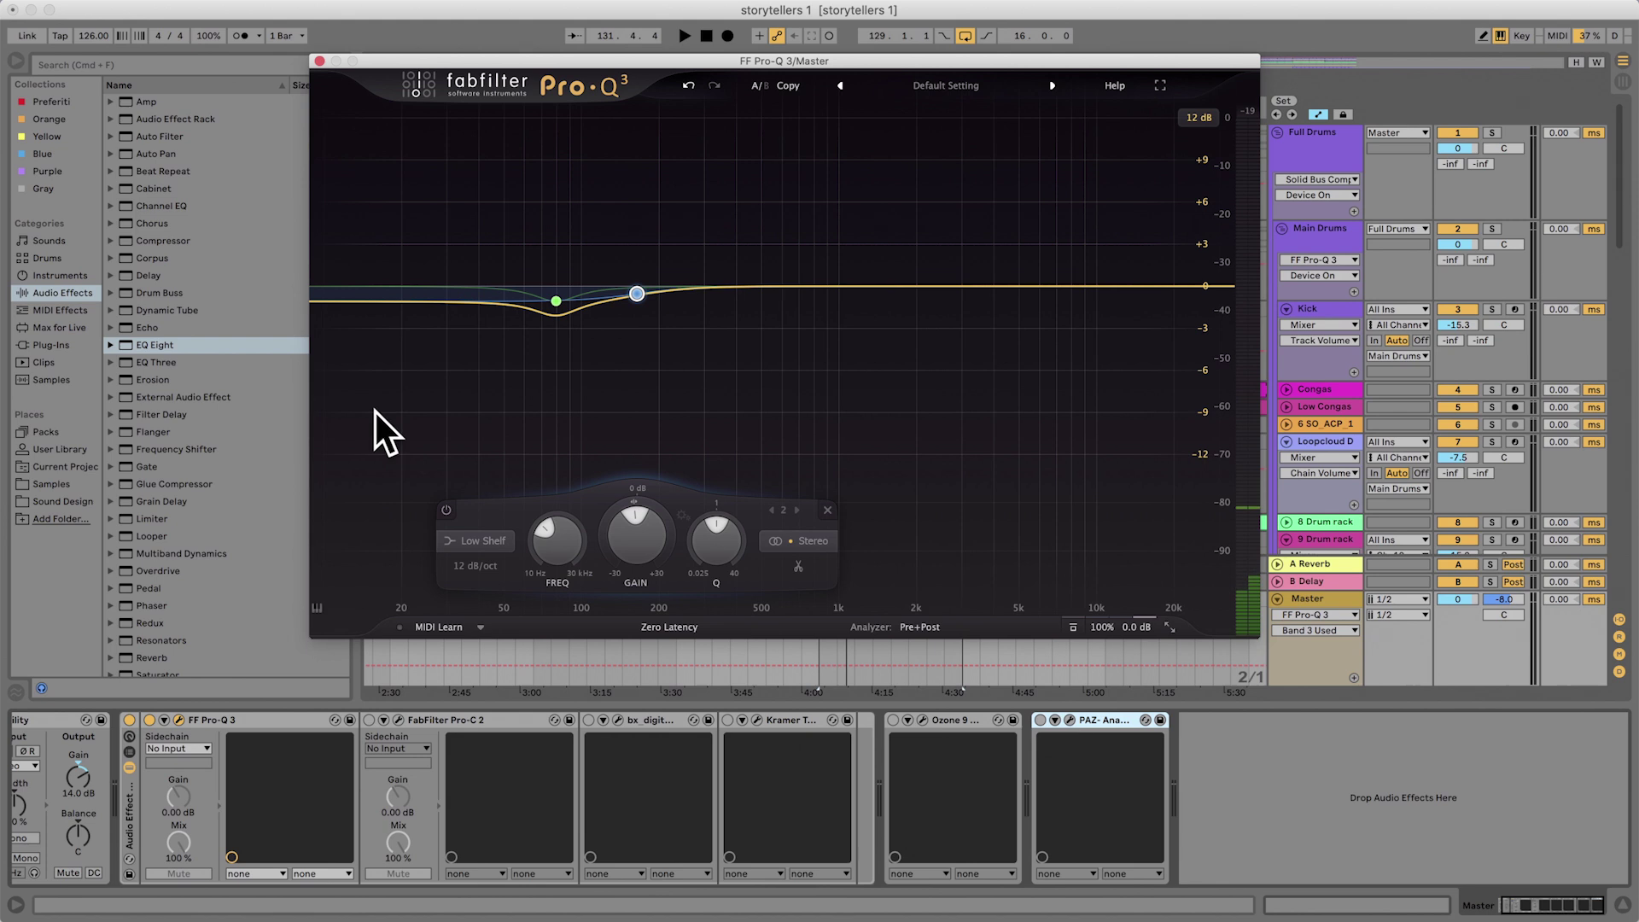
{"action": "left_click_drag", "start_coordinate": [439, 298], "coordinate": [355, 300]}
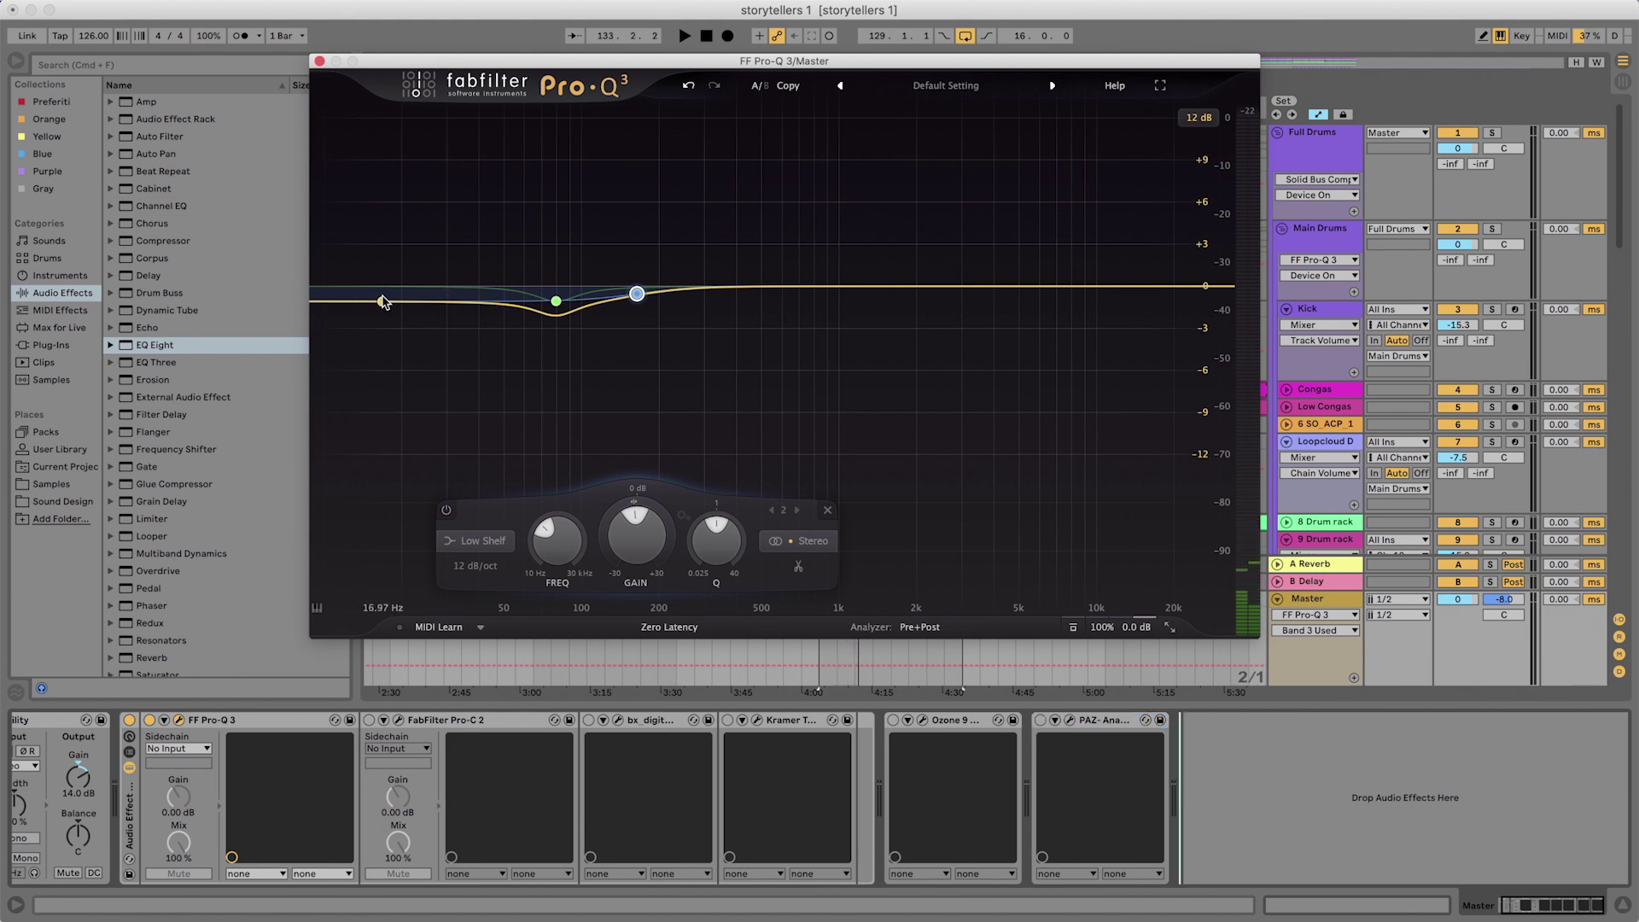
Add a 48 dB/oct Low Cut band just above 31 Hz in the Pro-Q 3 and set processing to Linear Phase
{"action": "double_click", "coordinate": [383, 288]}
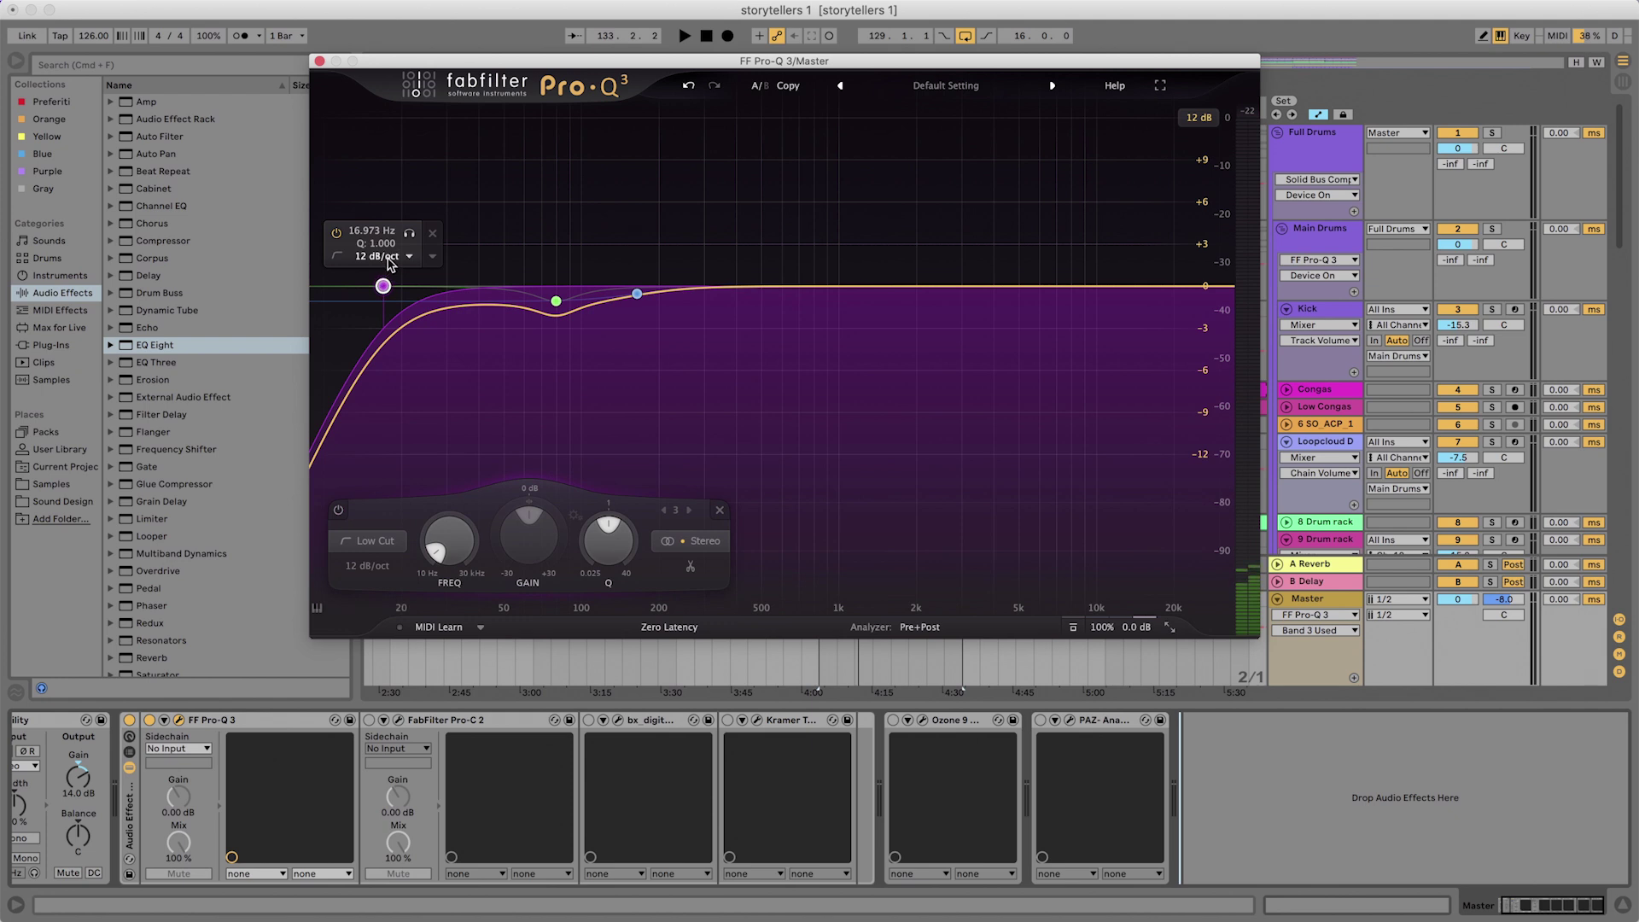
{"action": "mouse_move", "coordinate": [388, 264]}
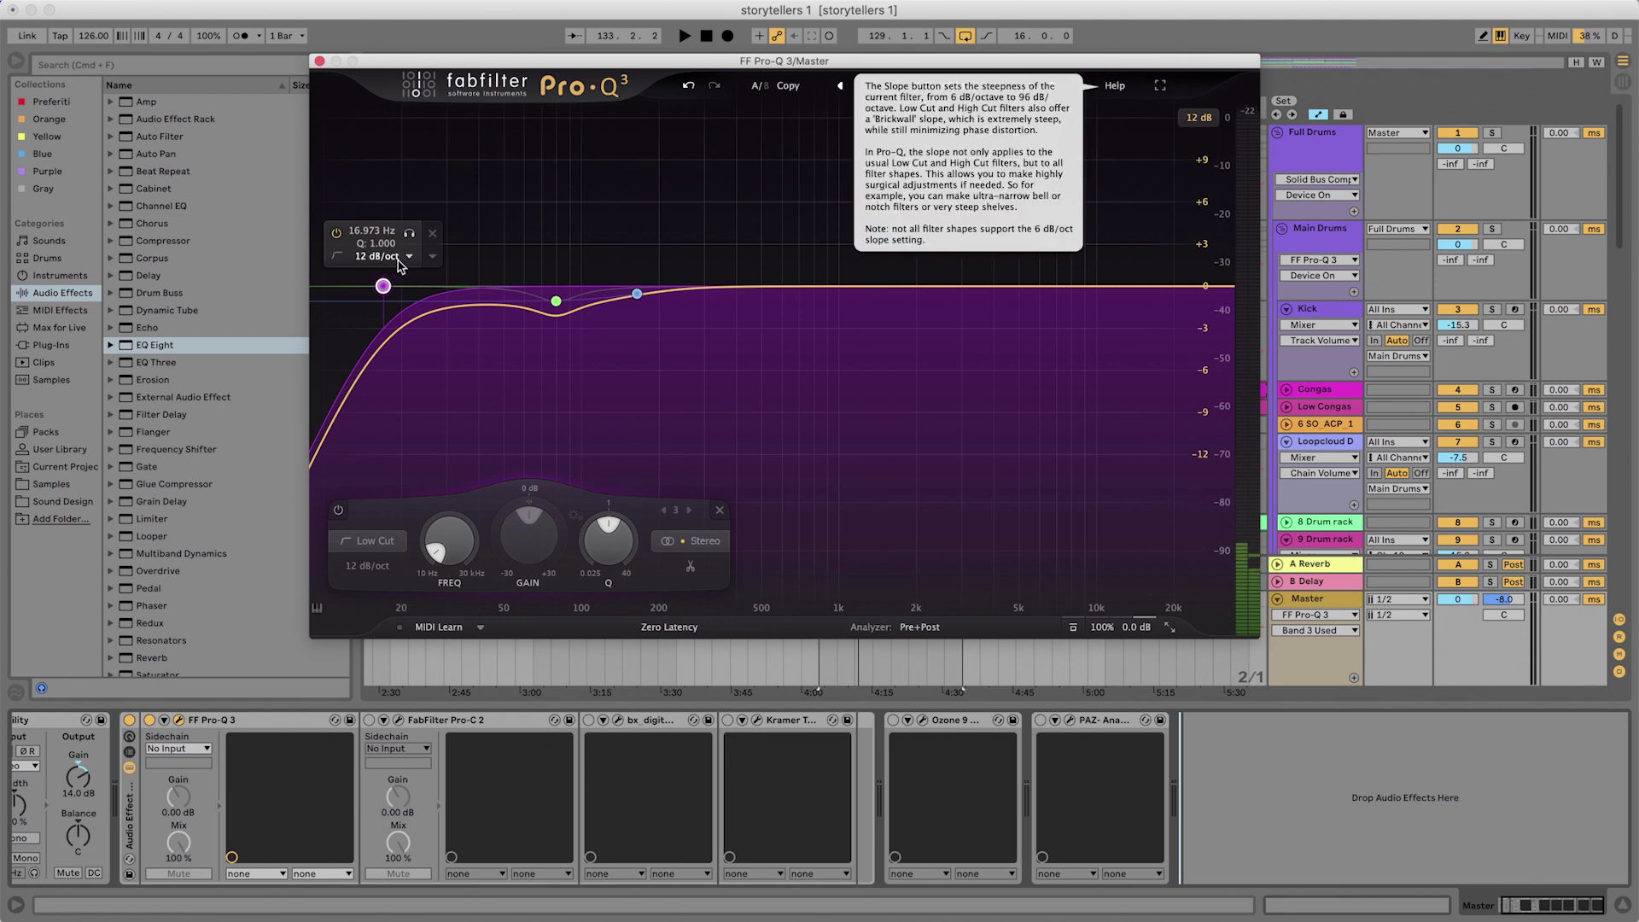
{"action": "left_click_drag", "start_coordinate": [386, 285], "coordinate": [456, 284]}
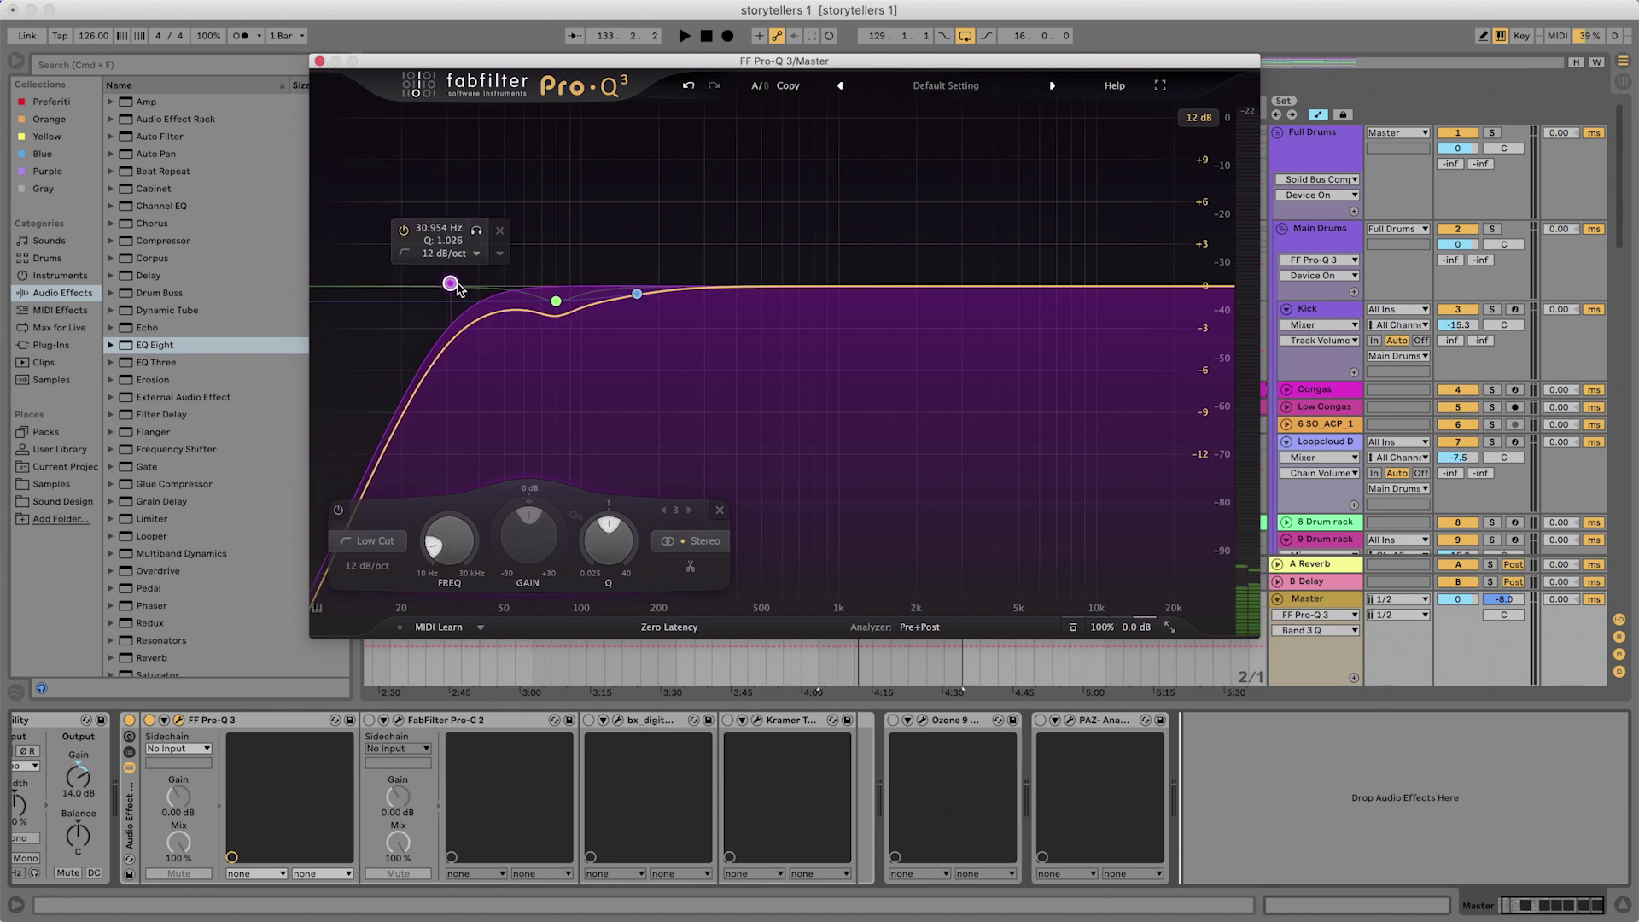
{"action": "left_click", "coordinate": [460, 254]}
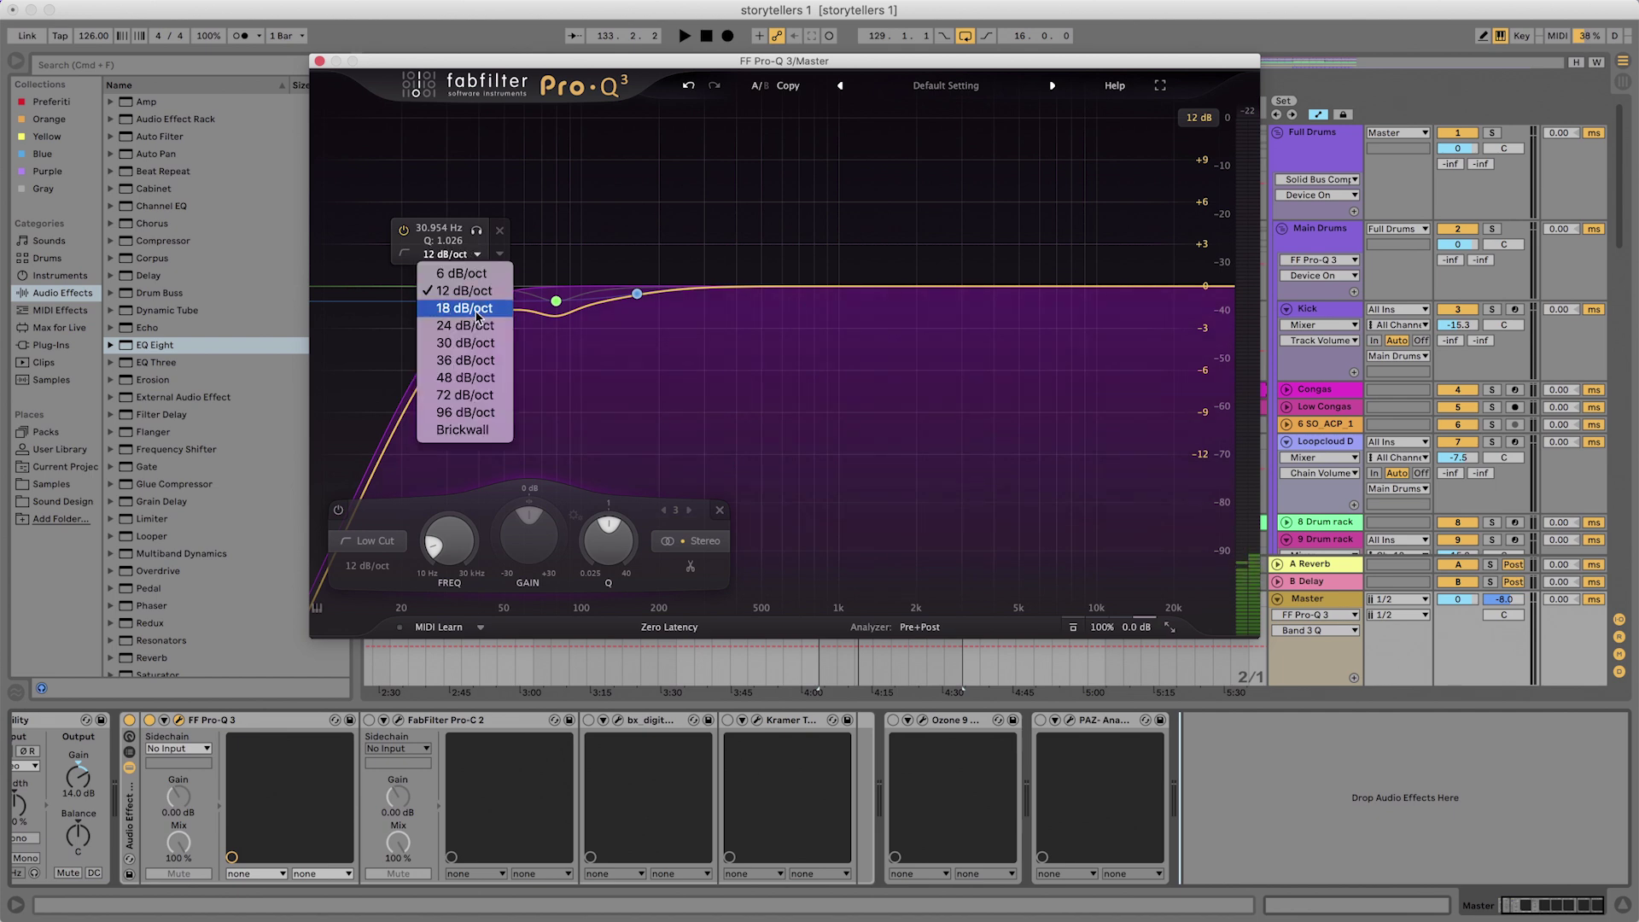
{"action": "left_click", "coordinate": [472, 378]}
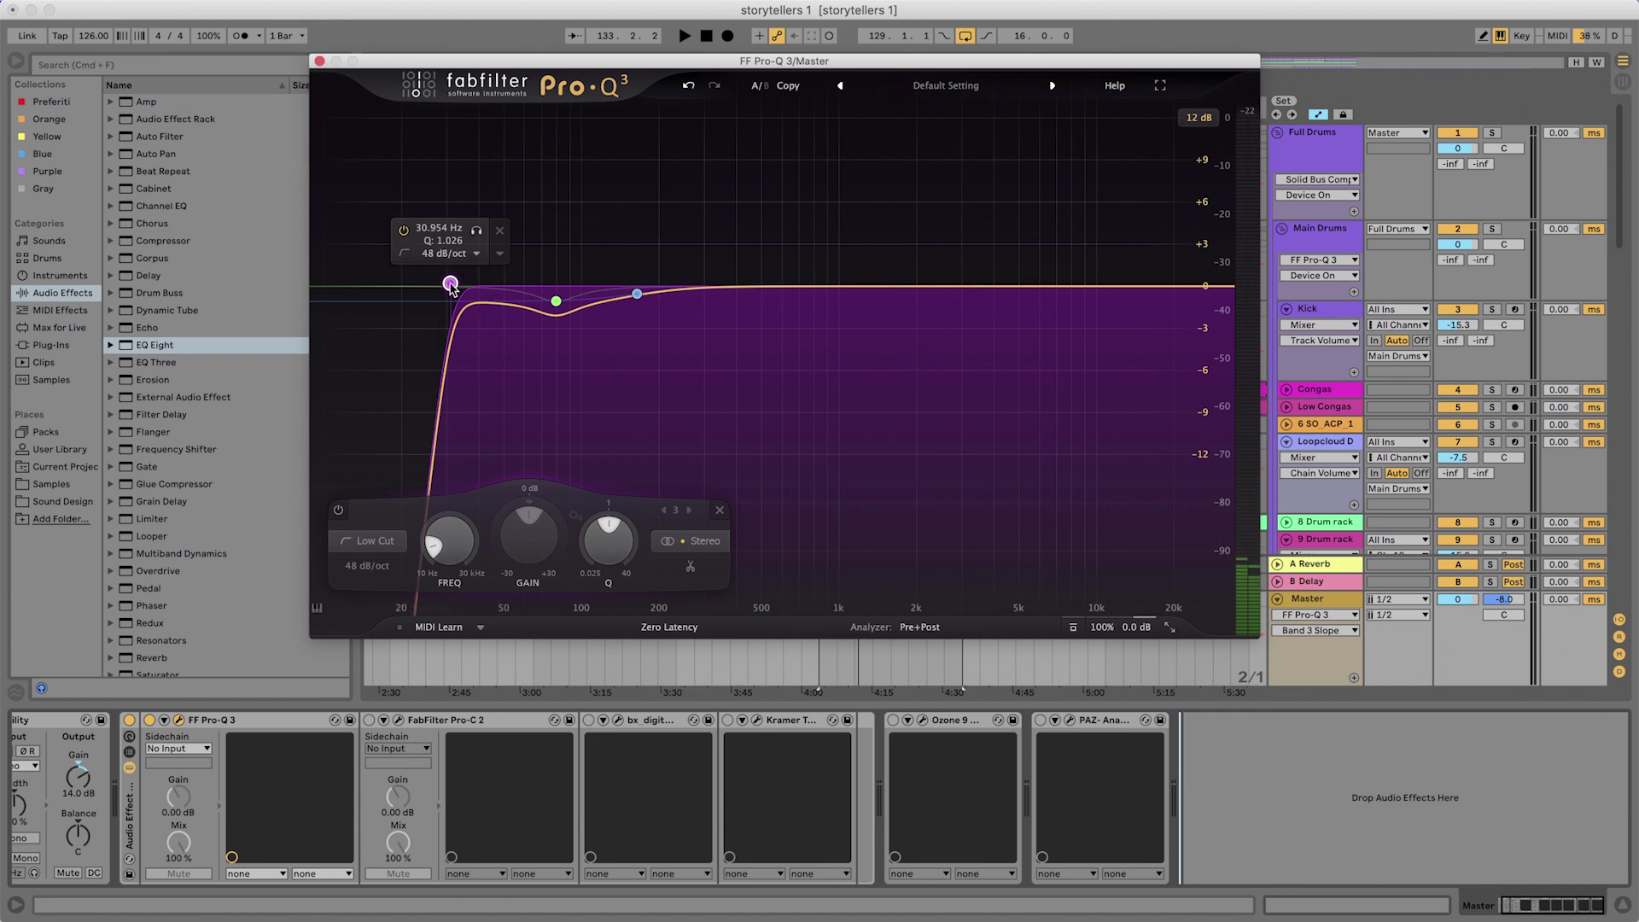
{"action": "left_click_drag", "start_coordinate": [451, 285], "coordinate": [469, 284]}
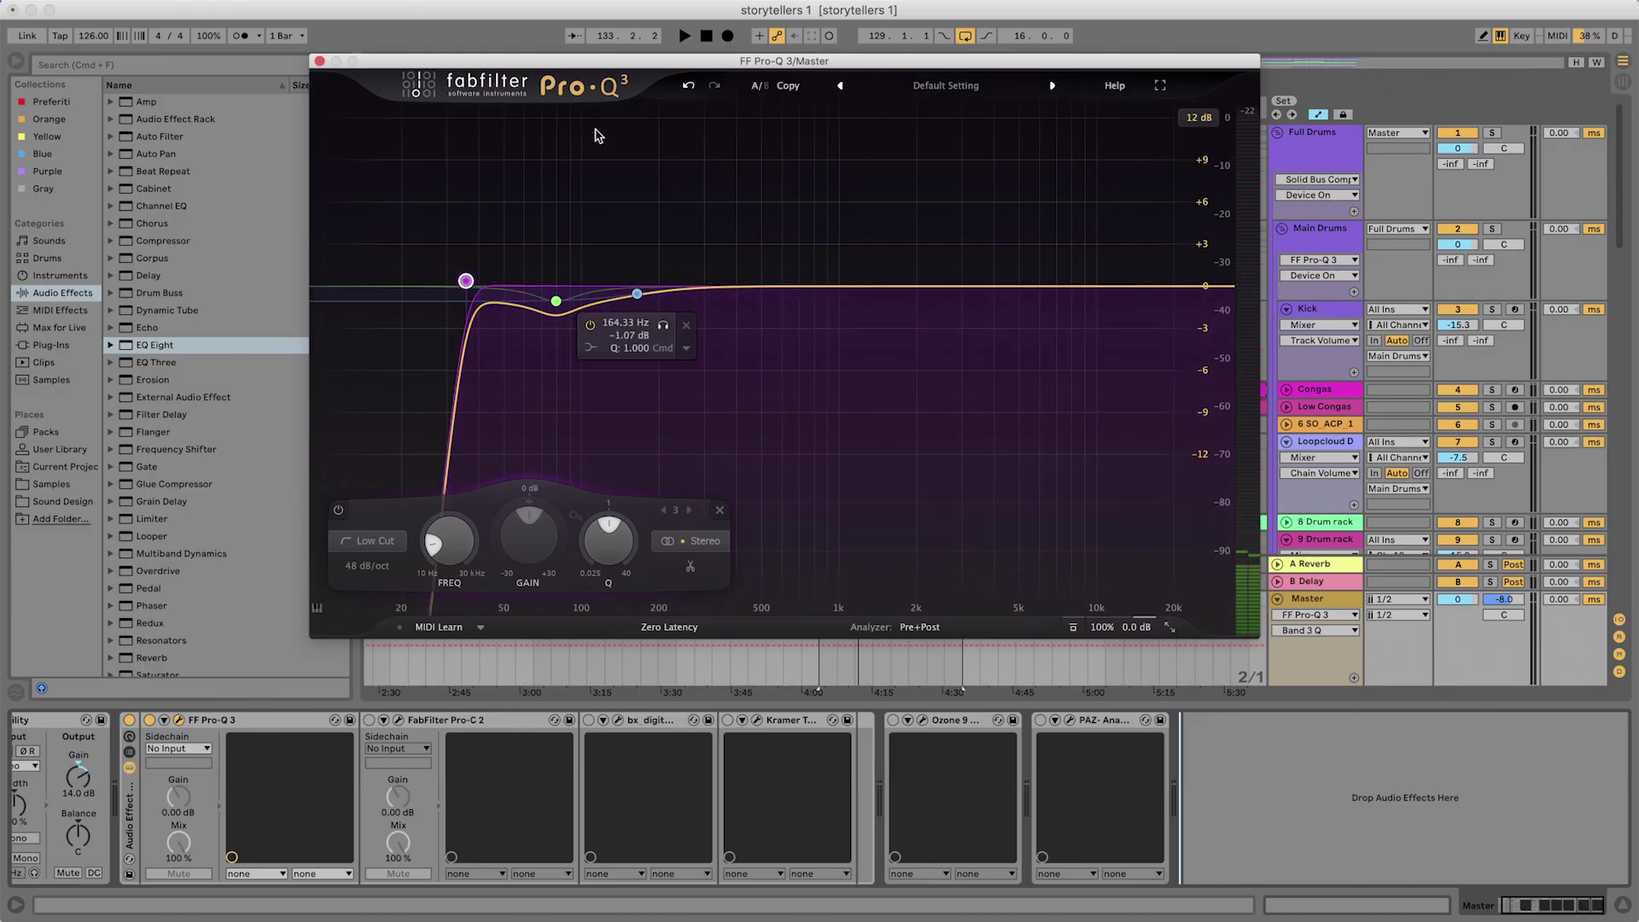
{"action": "left_click", "coordinate": [682, 636]}
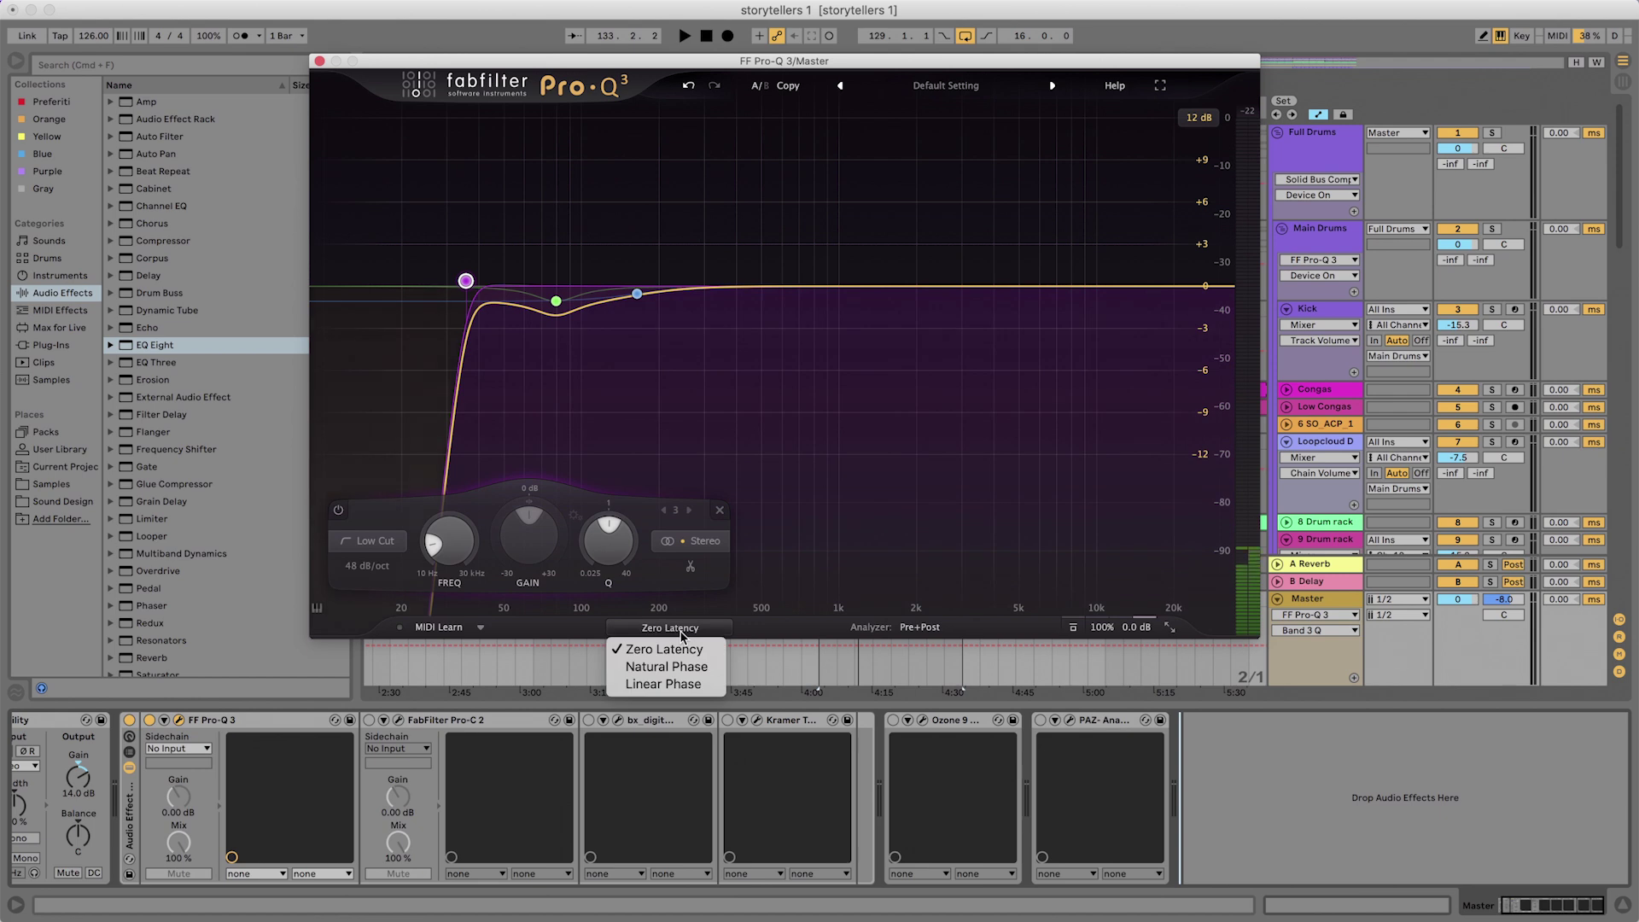
{"action": "left_click", "coordinate": [665, 684]}
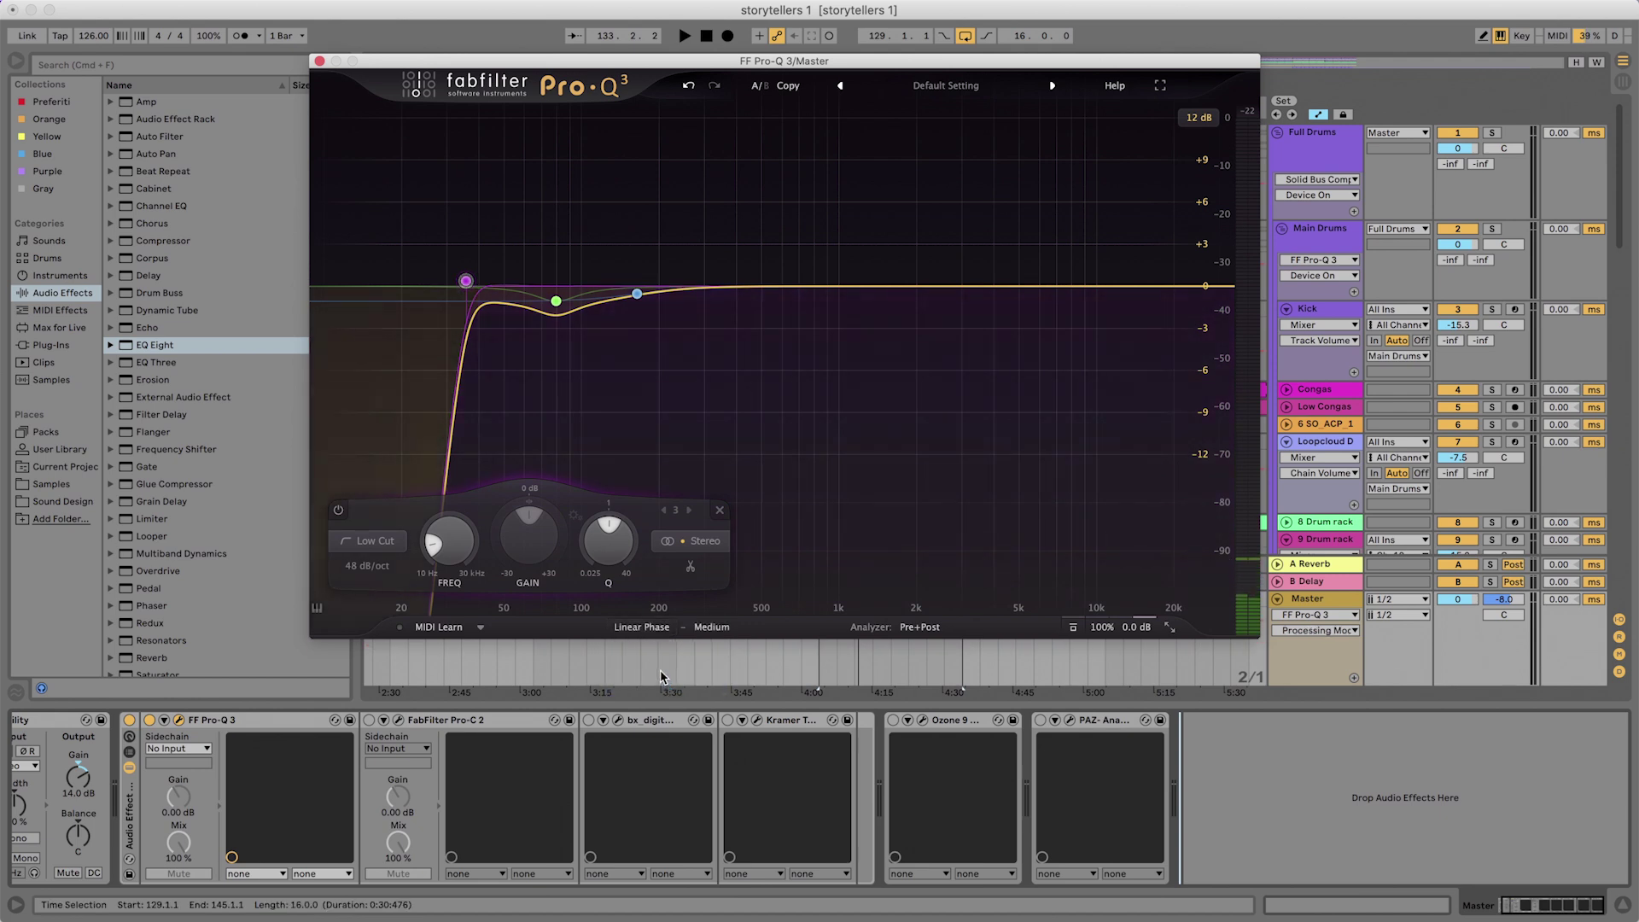
Add an EQ Eight at the end of the master chain and set its first band to the steep low-cut filter
{"action": "left_click", "coordinate": [145, 344]}
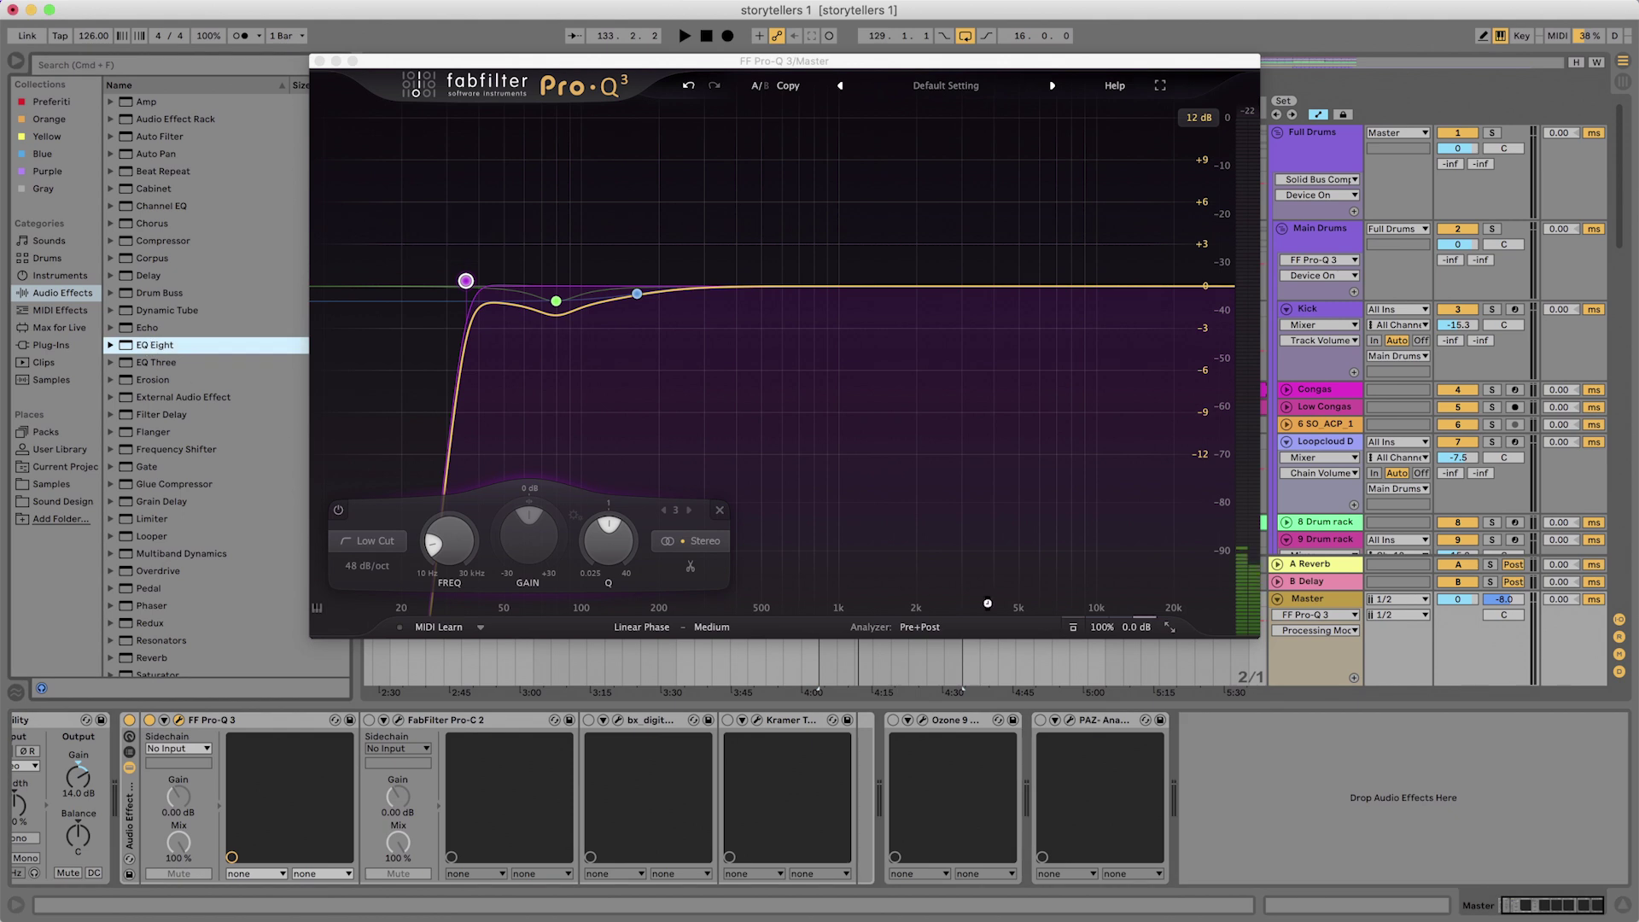
{"action": "left_click_drag", "start_coordinate": [987, 603], "coordinate": [1279, 778]}
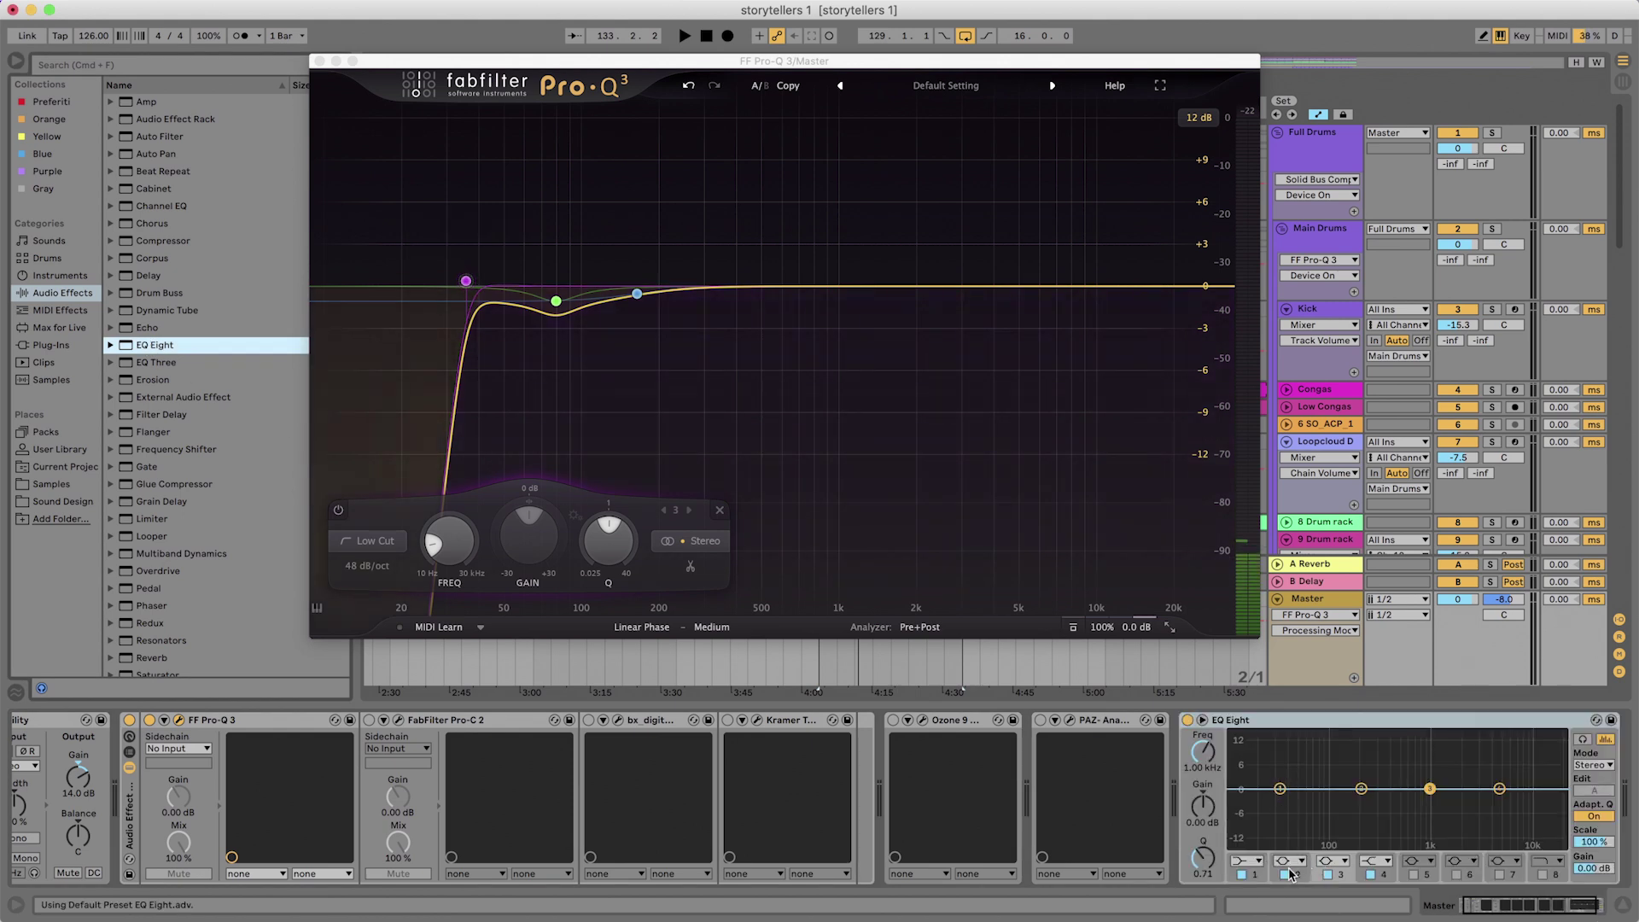
{"action": "left_click", "coordinate": [1255, 862]}
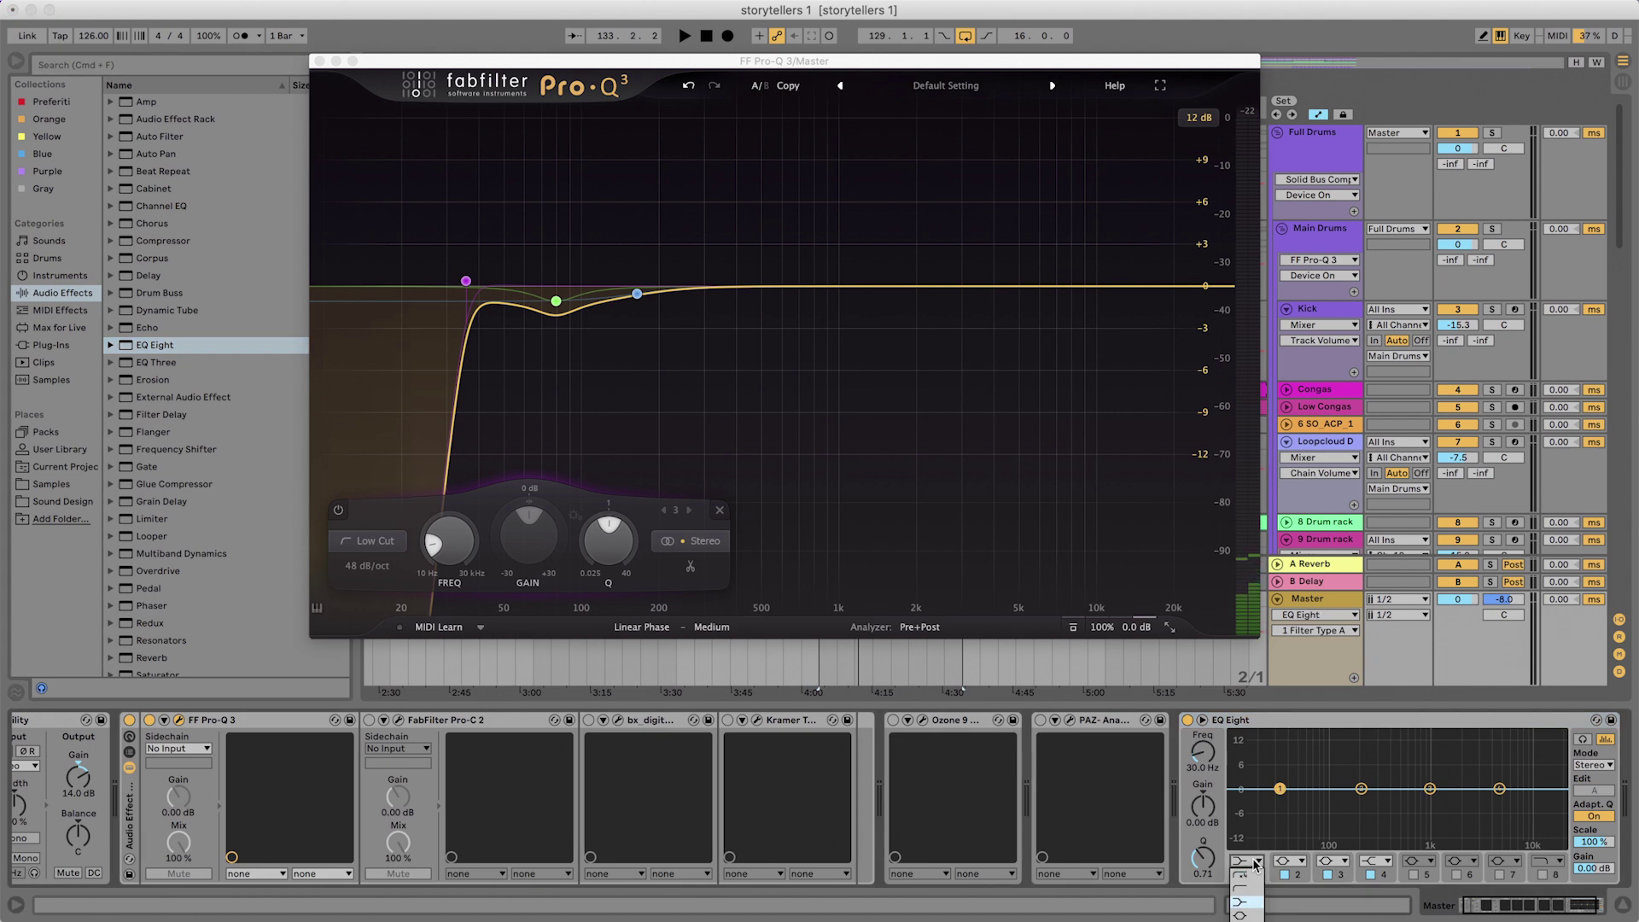
{"action": "left_click", "coordinate": [1255, 889]}
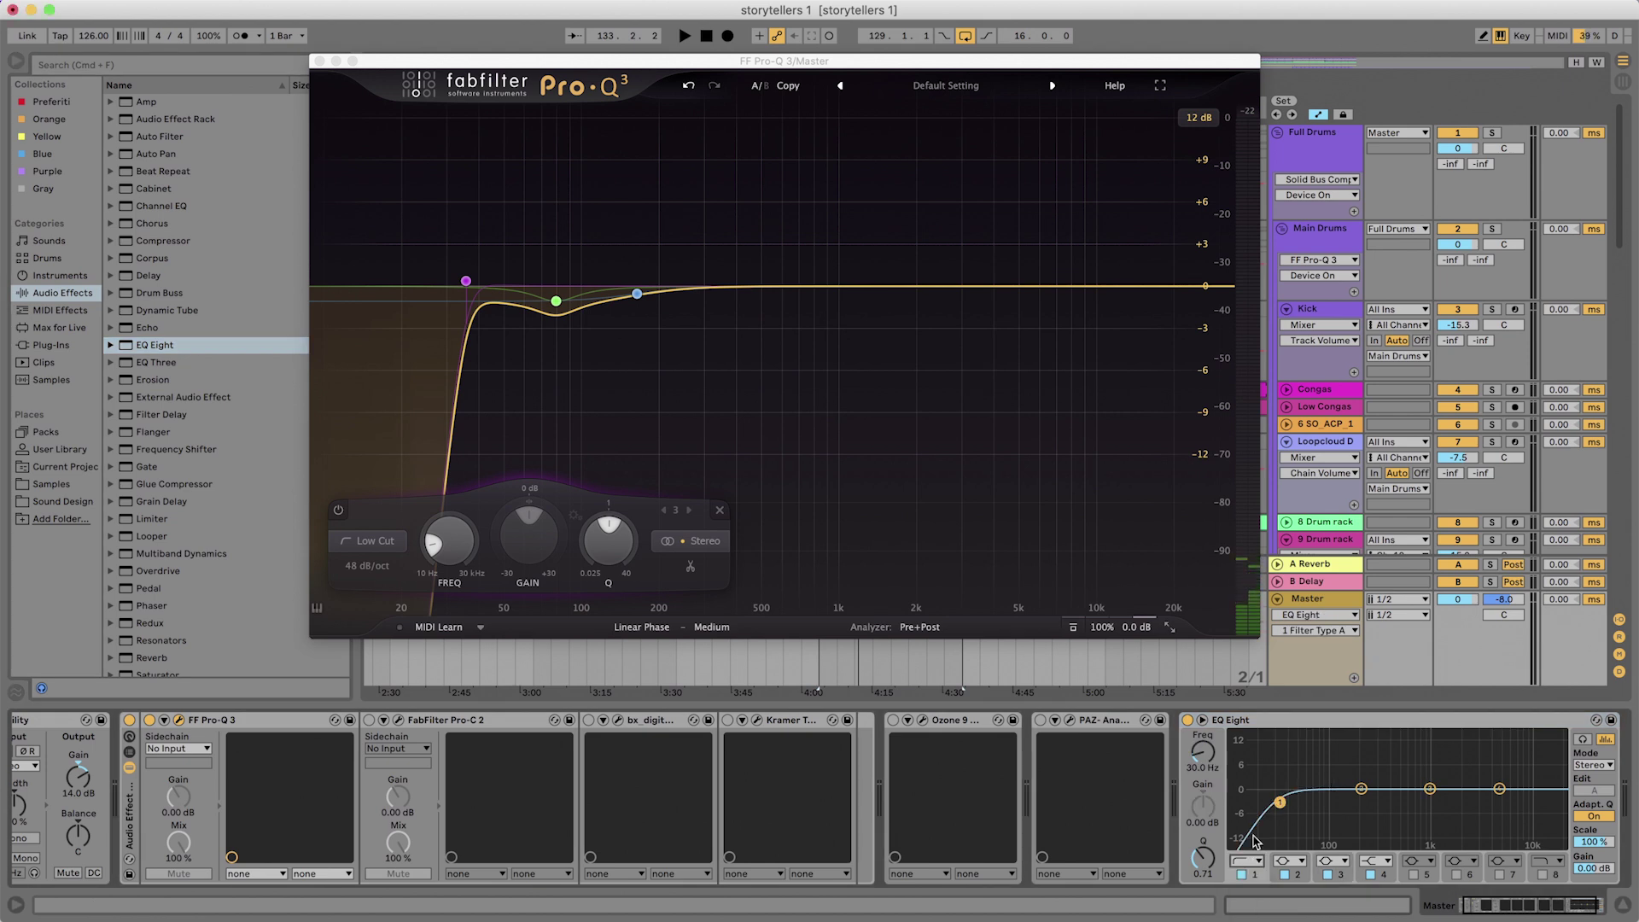
{"action": "left_click", "coordinate": [1255, 862]}
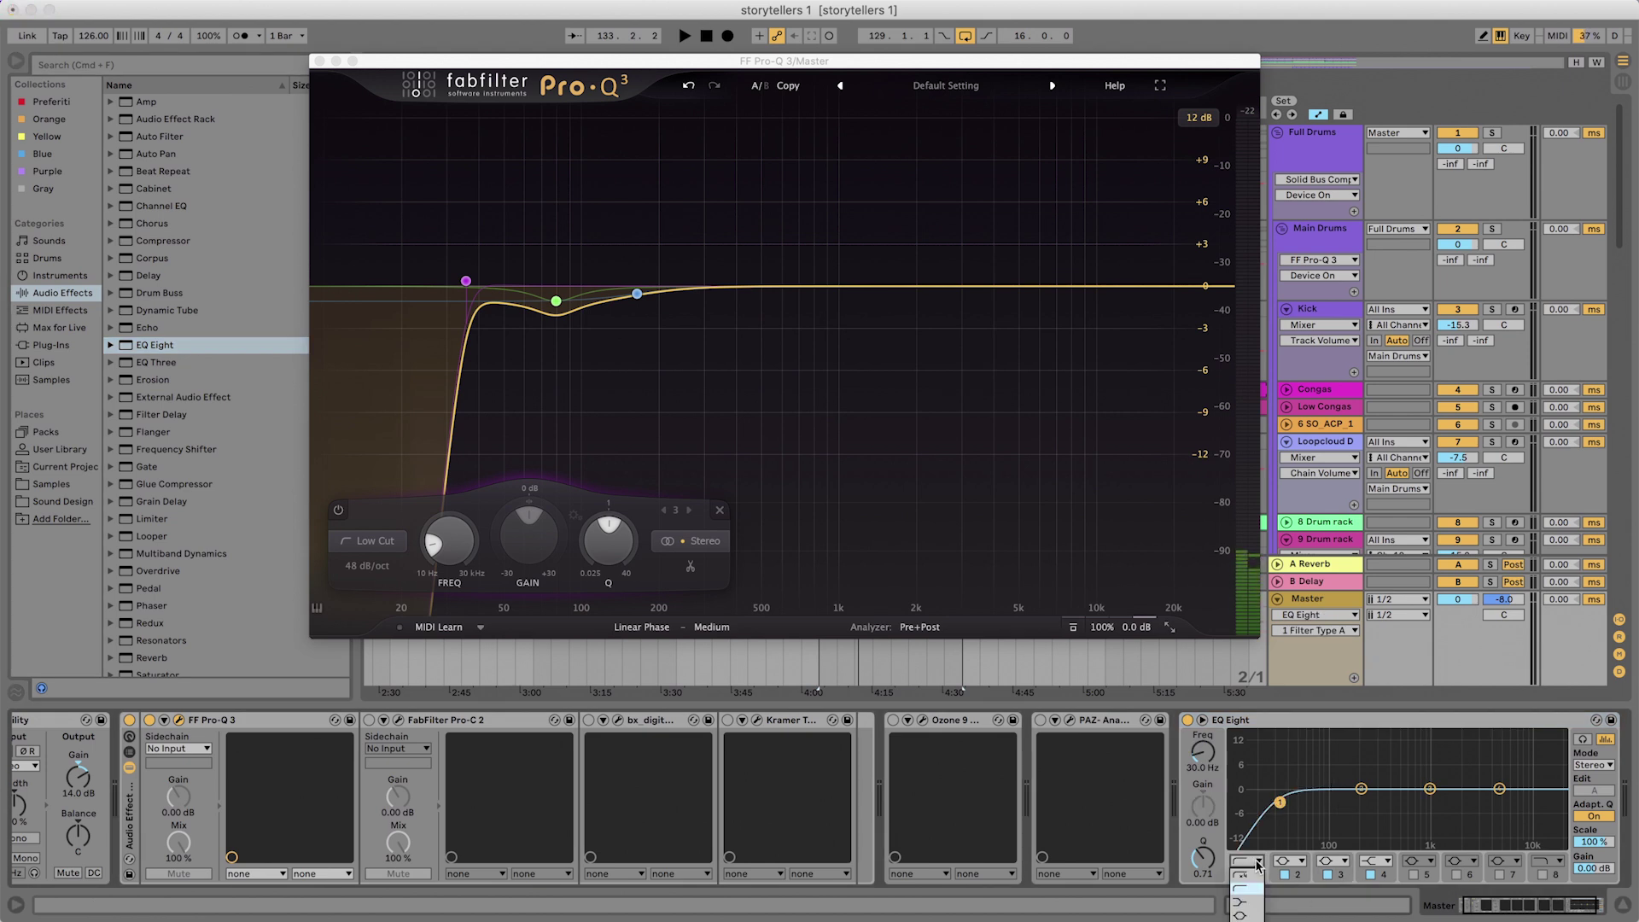
{"action": "left_click", "coordinate": [1255, 876]}
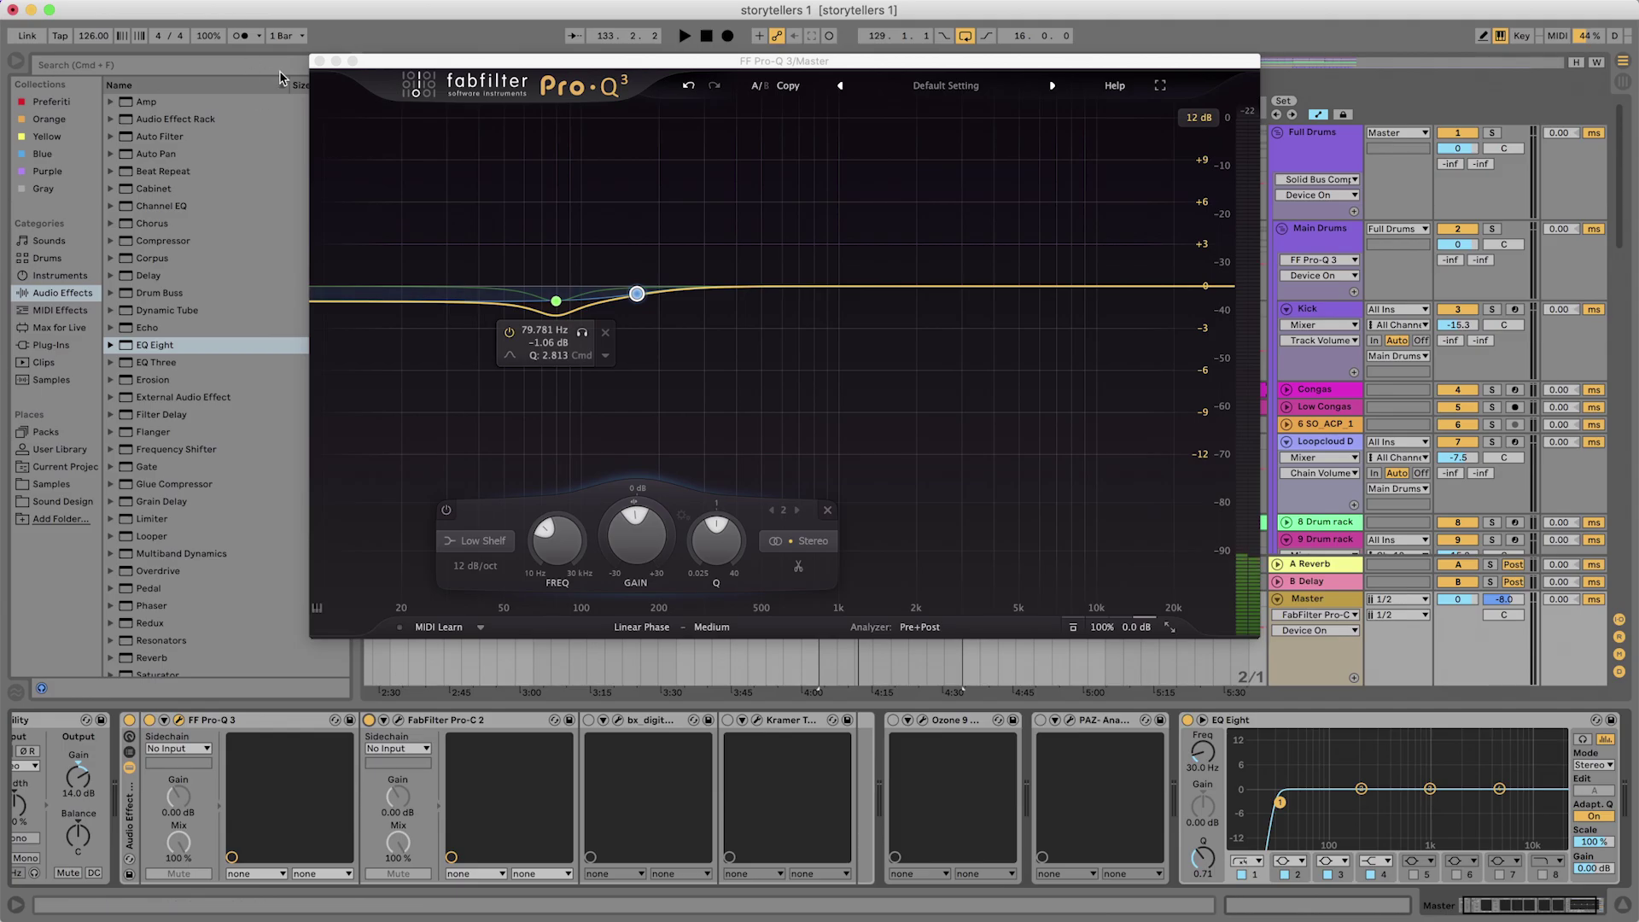
Close the Pro-Q 3 window and examine the Attack setting in the master's FabFilter Pro-C 2
{"action": "left_click", "coordinate": [319, 61]}
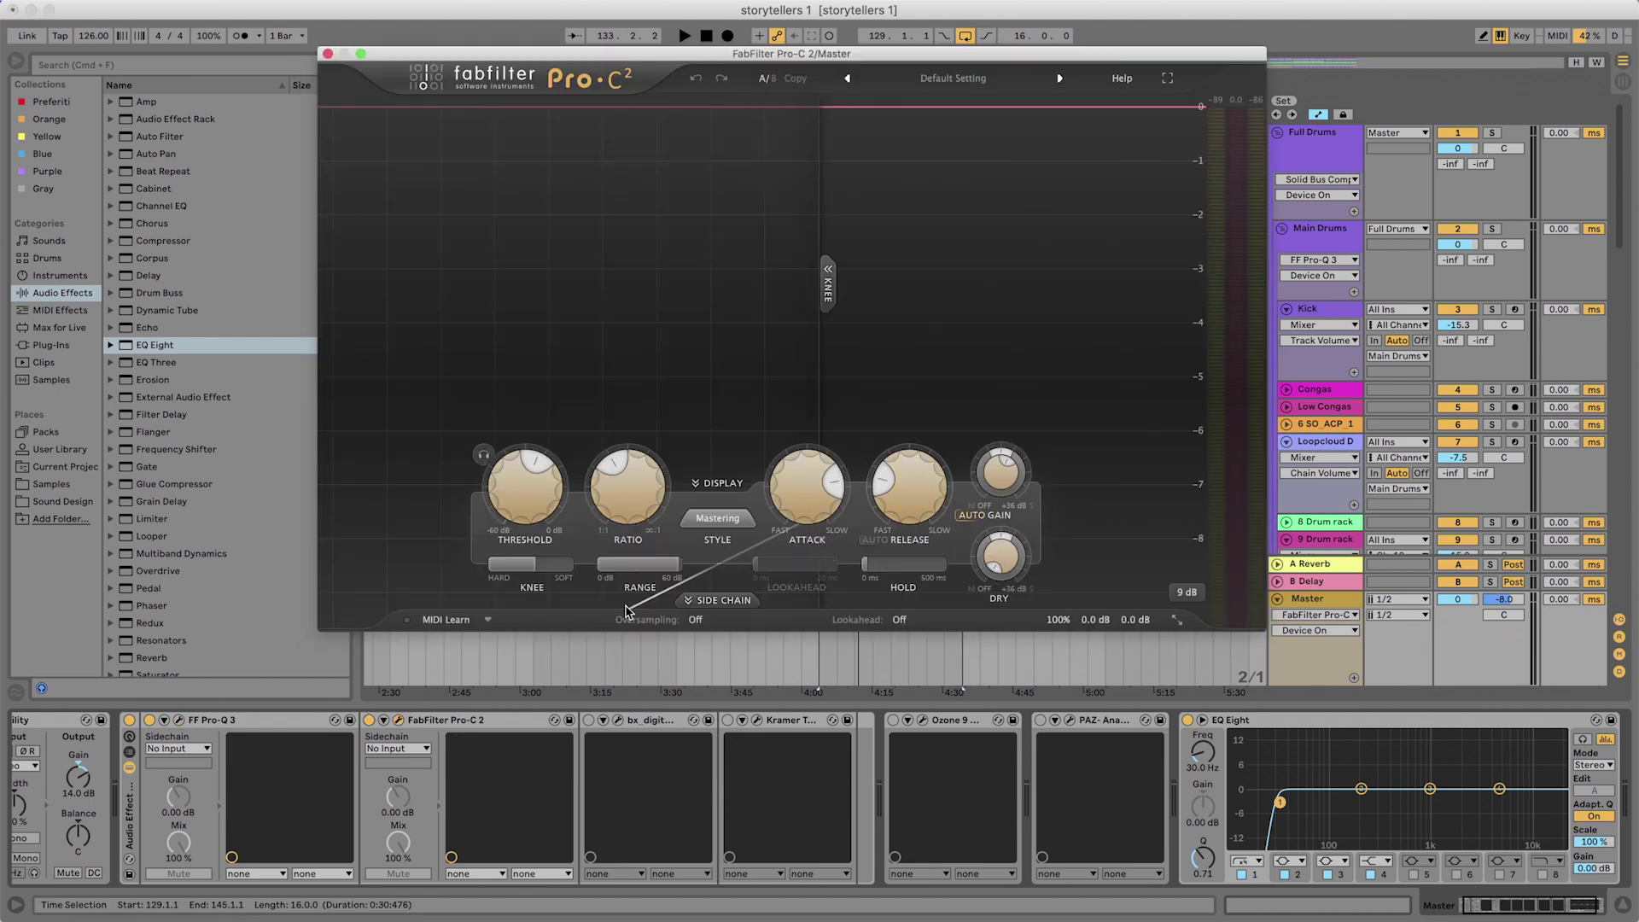
{"action": "mouse_move", "coordinate": [789, 538]}
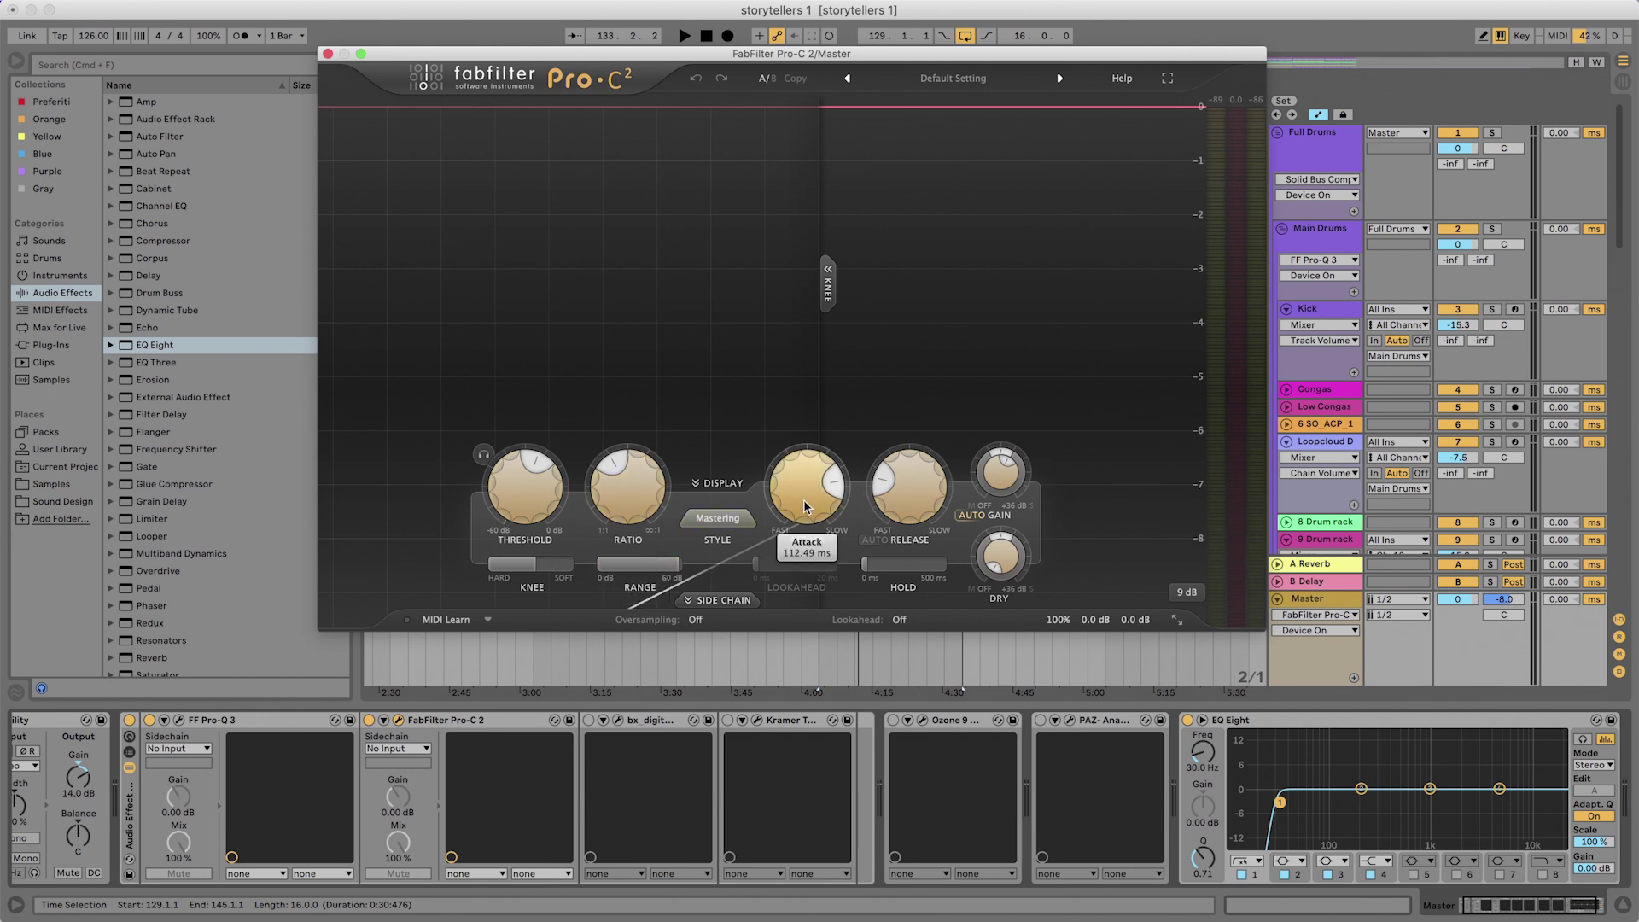
{"action": "mouse_move", "coordinate": [804, 503]}
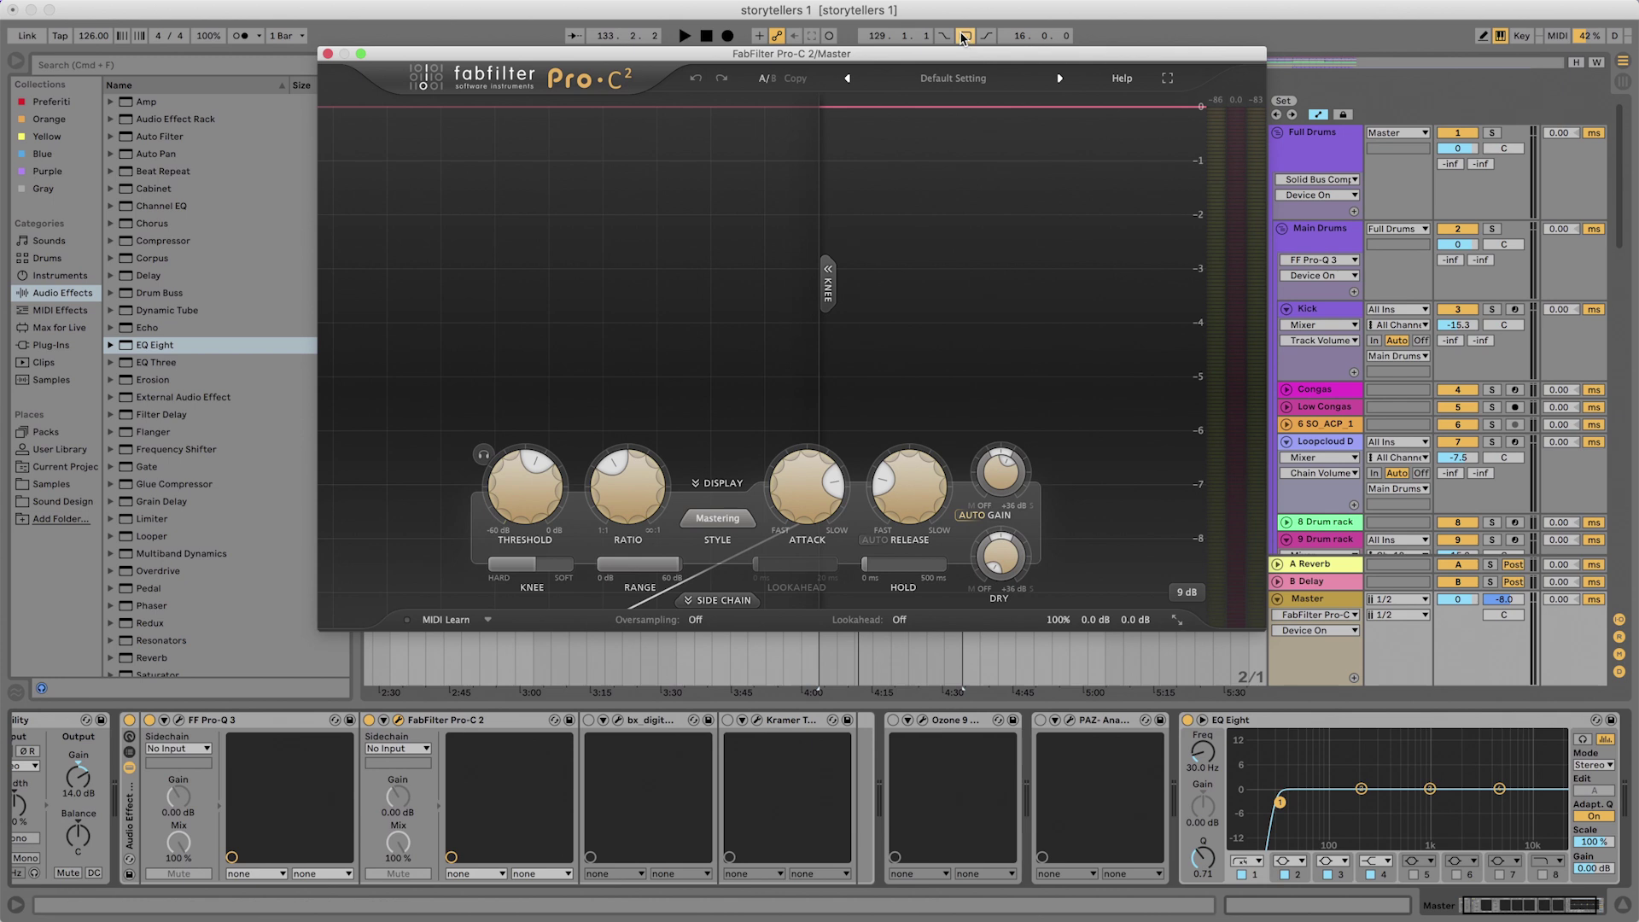
{"action": "left_click_drag", "start_coordinate": [965, 48], "coordinate": [963, 50]}
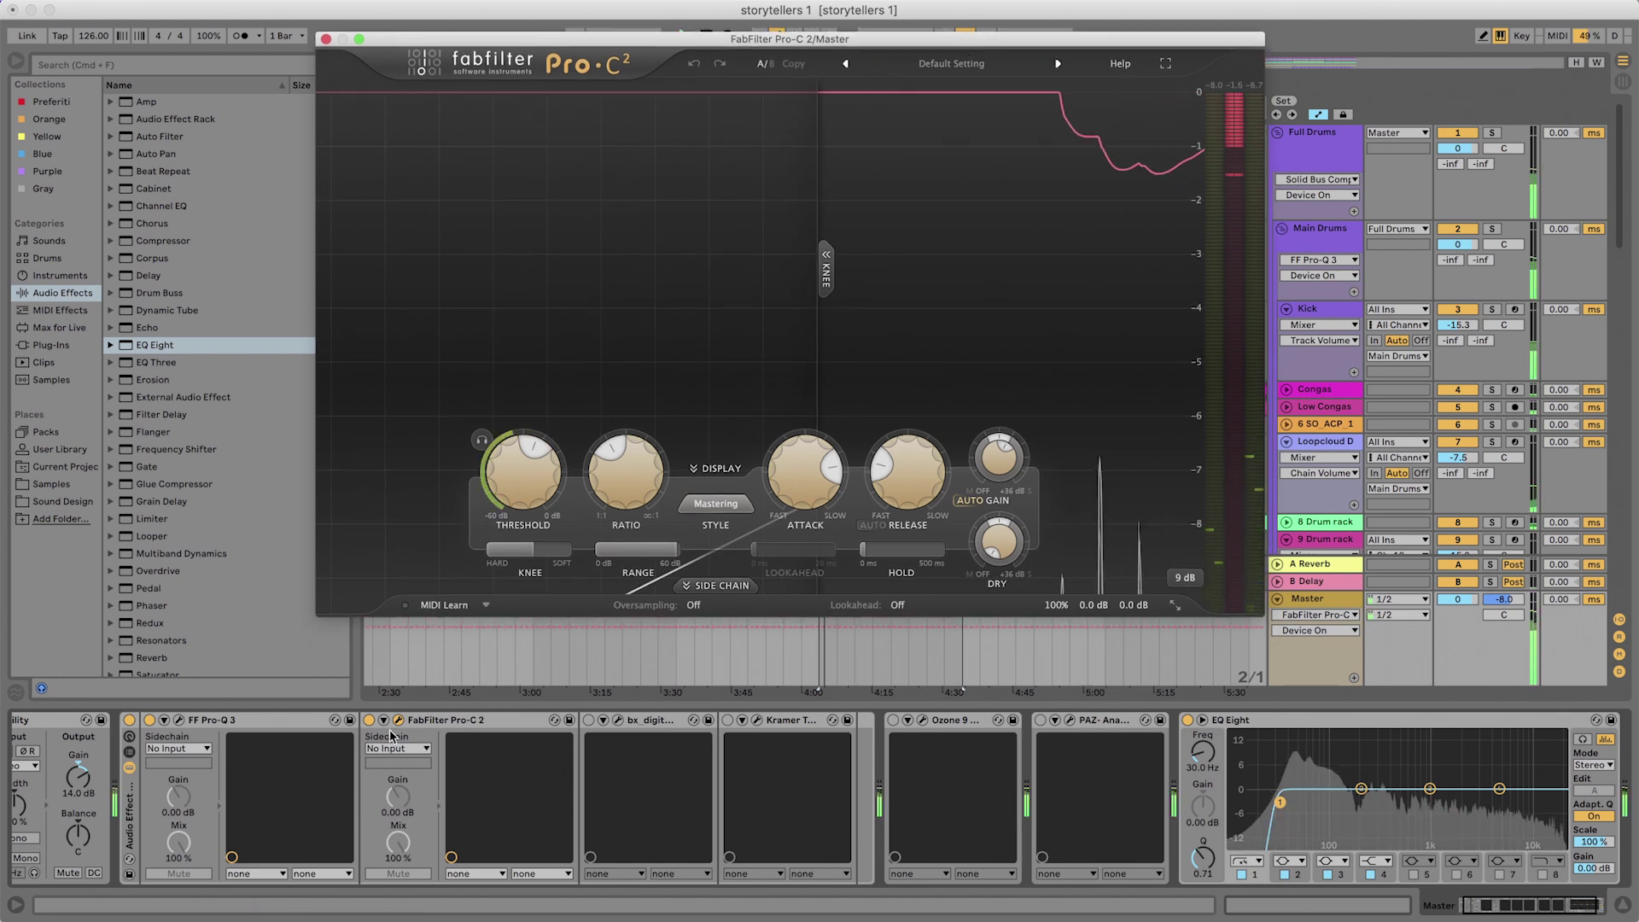
Lower the Pro-C 2 threshold slightly and compare the playing loop with the compressor bypassed and active
{"action": "left_click", "coordinate": [527, 616]}
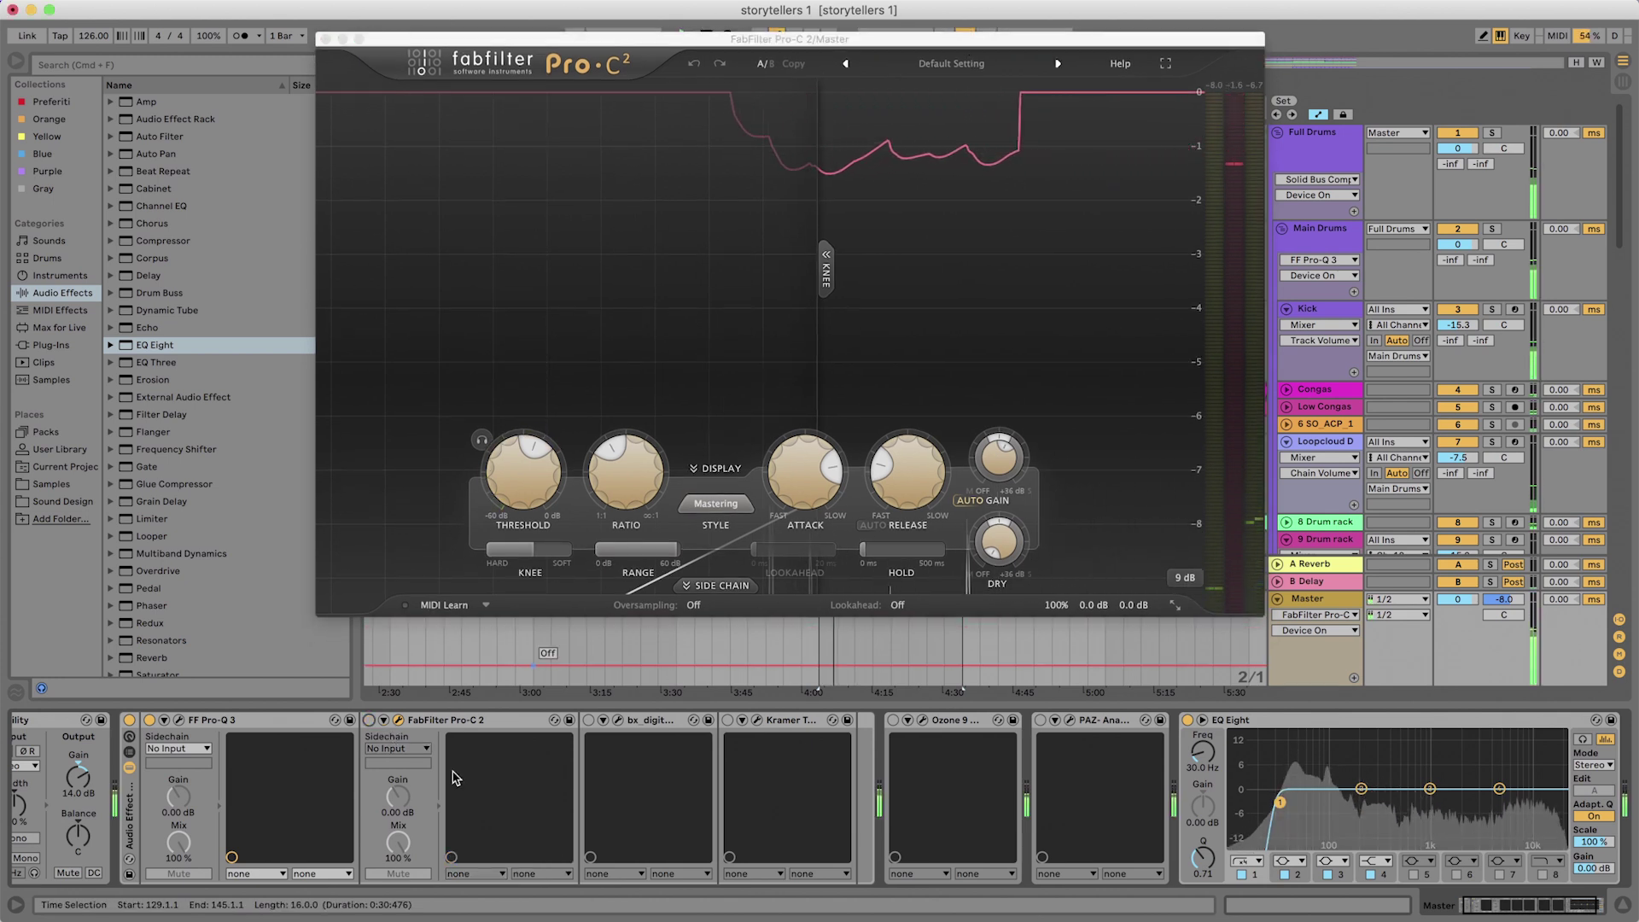
{"action": "left_click", "coordinate": [357, 720]}
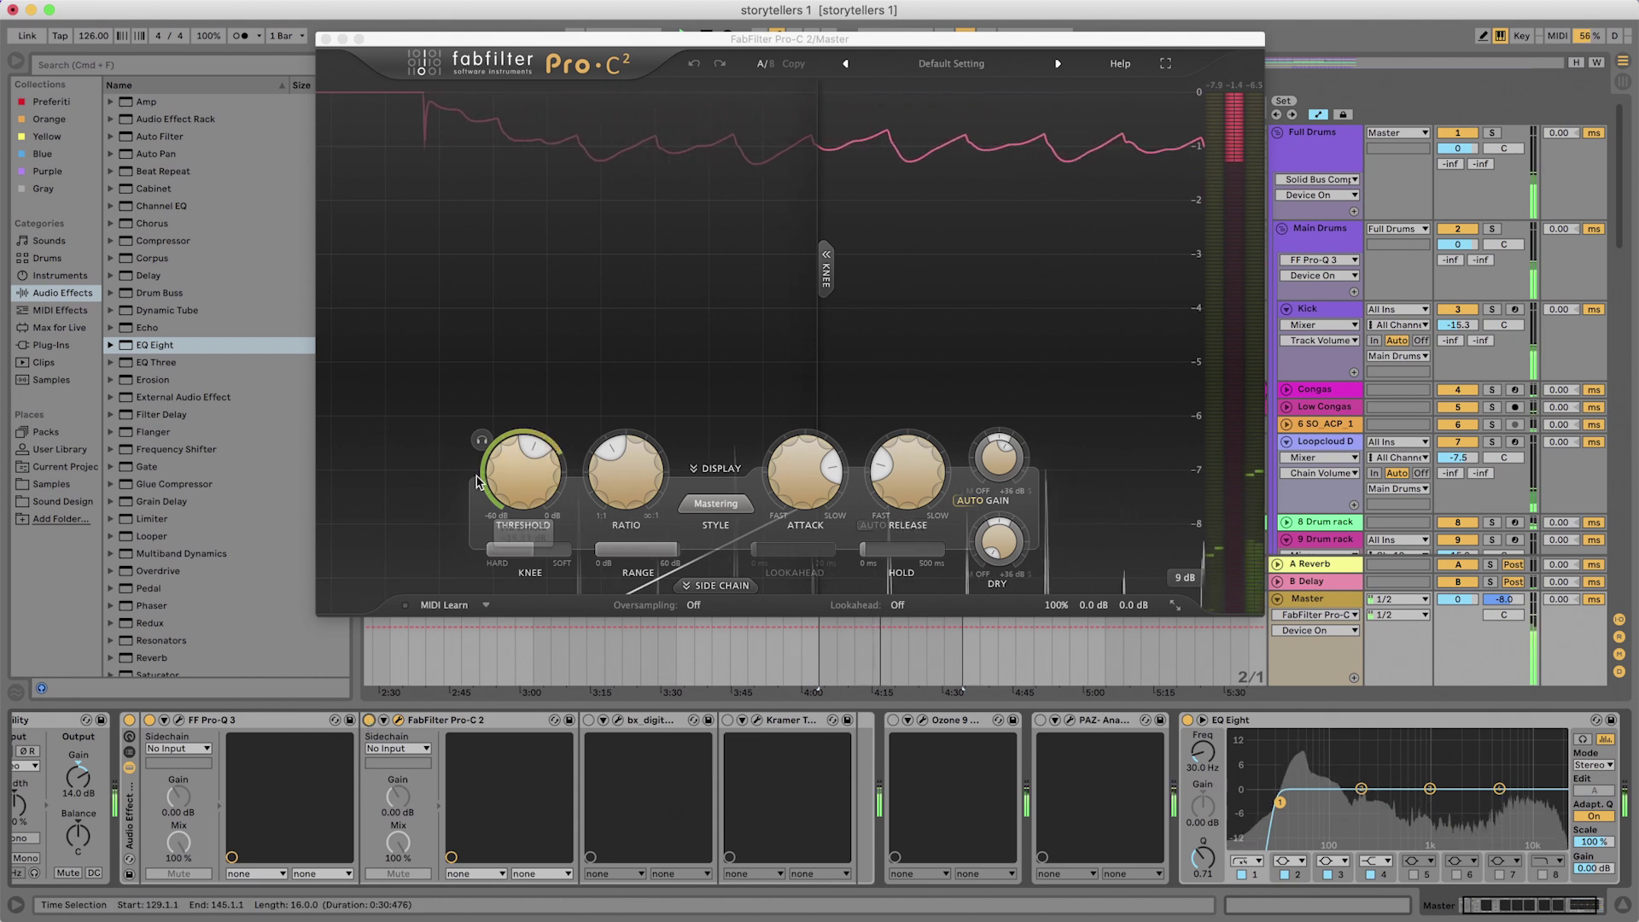
{"action": "left_click", "coordinate": [538, 469]}
{"action": "left_click_drag", "start_coordinate": [538, 470], "coordinate": [532, 465]}
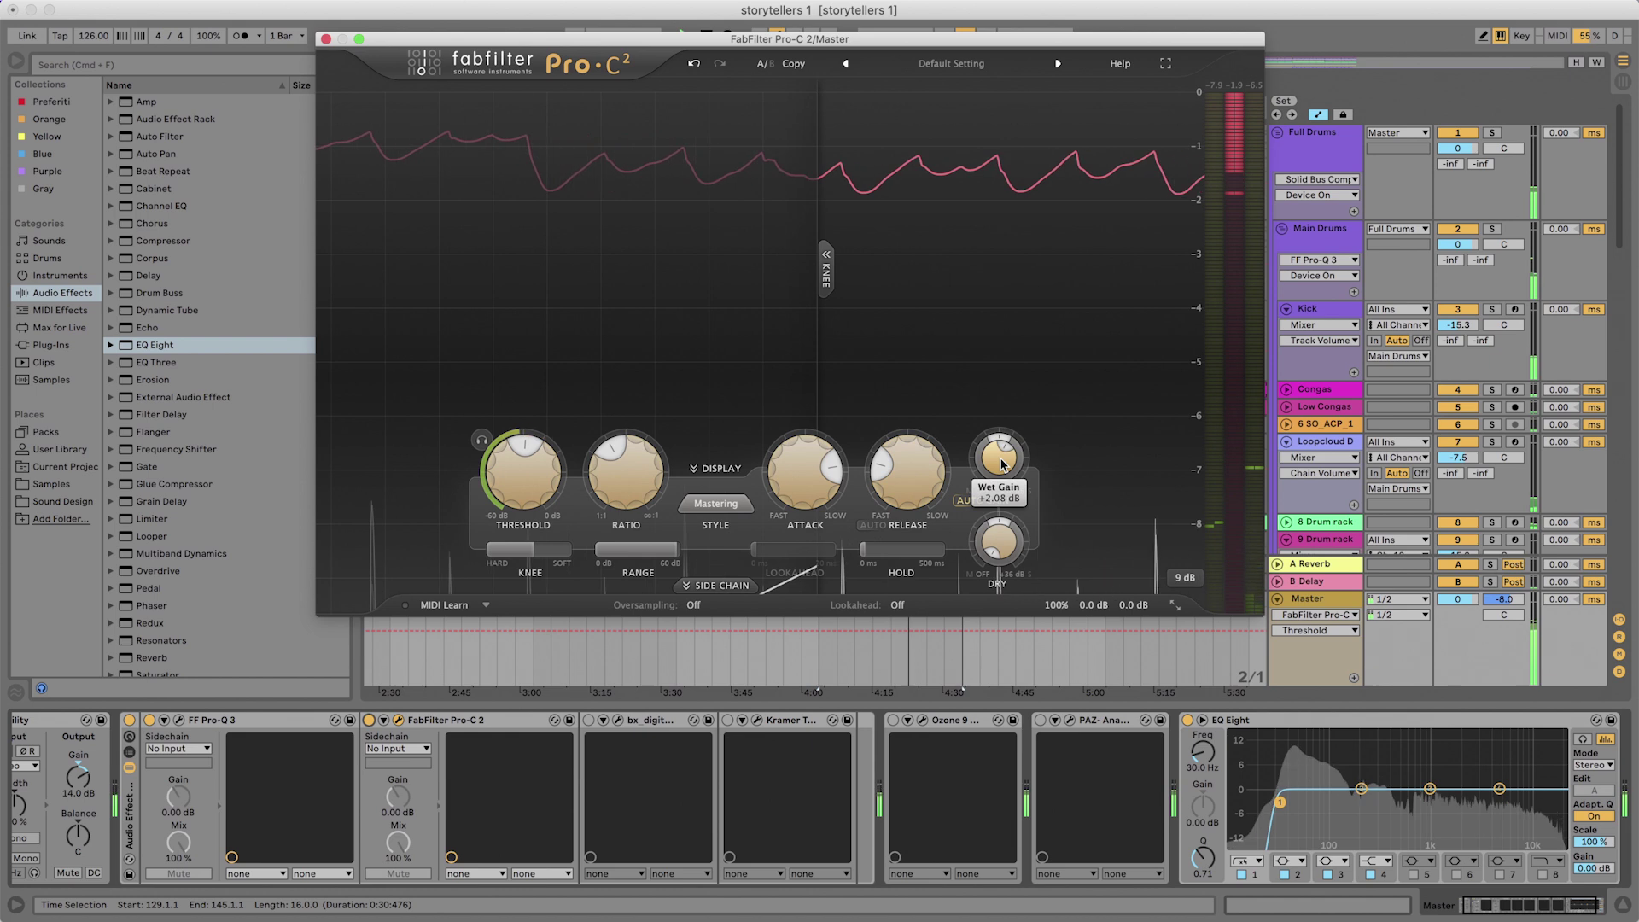
{"action": "left_click", "coordinate": [368, 721]}
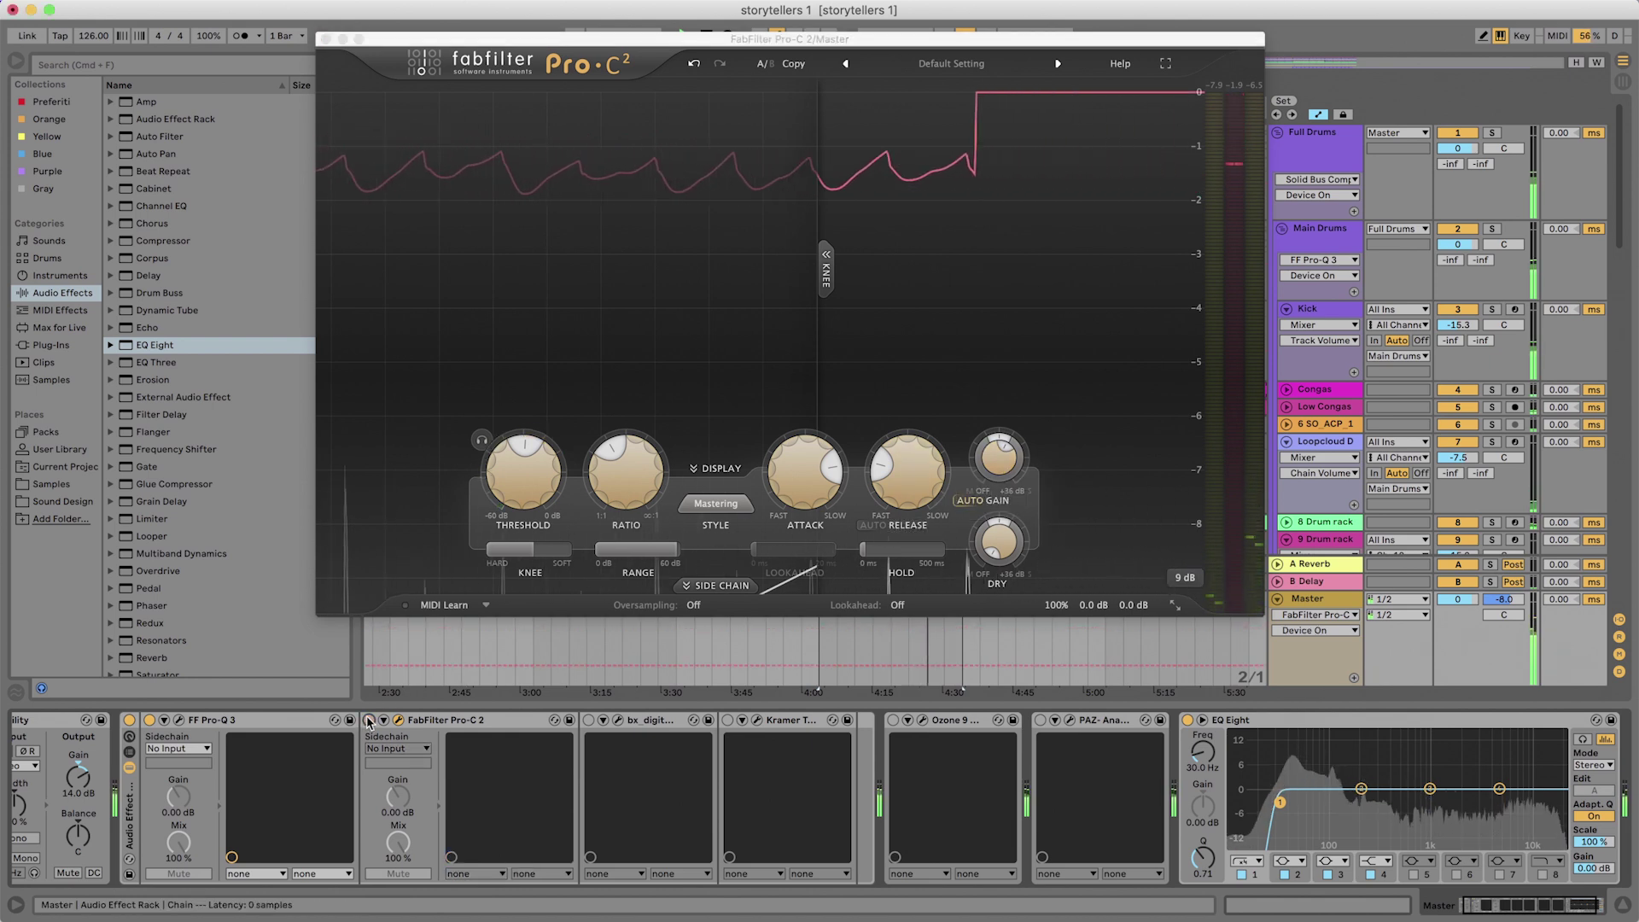
{"action": "left_click", "coordinate": [369, 721]}
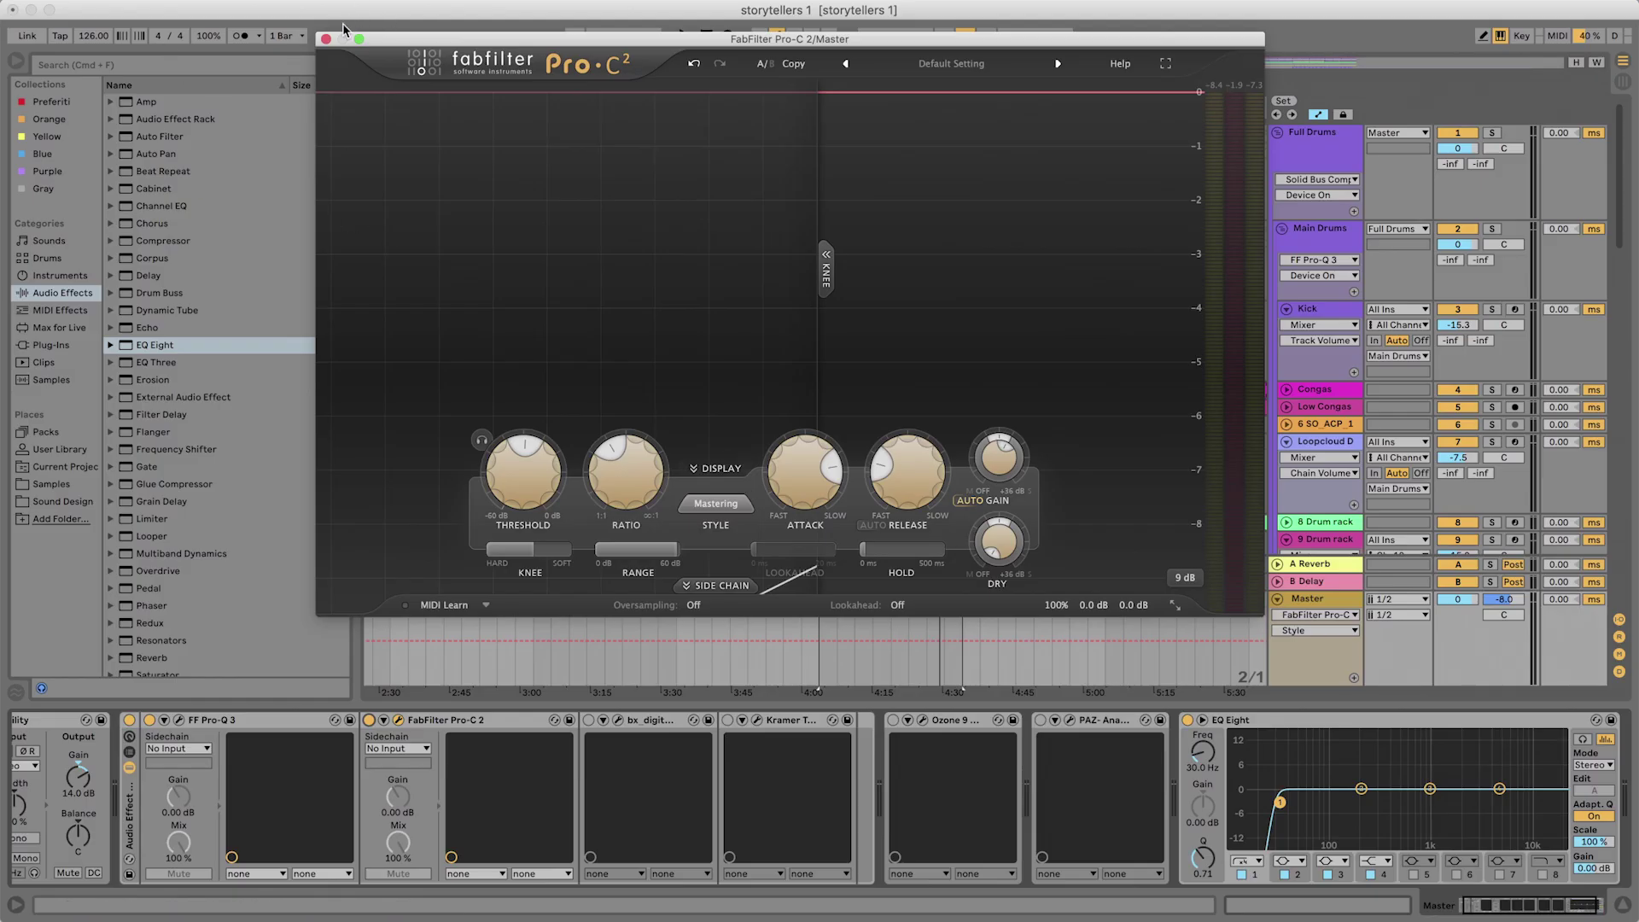
Close the Pro-C 2 window and remove the EQ Eight and PAZ Analyzer from the end of the master chain
{"action": "left_click", "coordinate": [326, 40]}
{"action": "left_click", "coordinate": [1383, 722]}
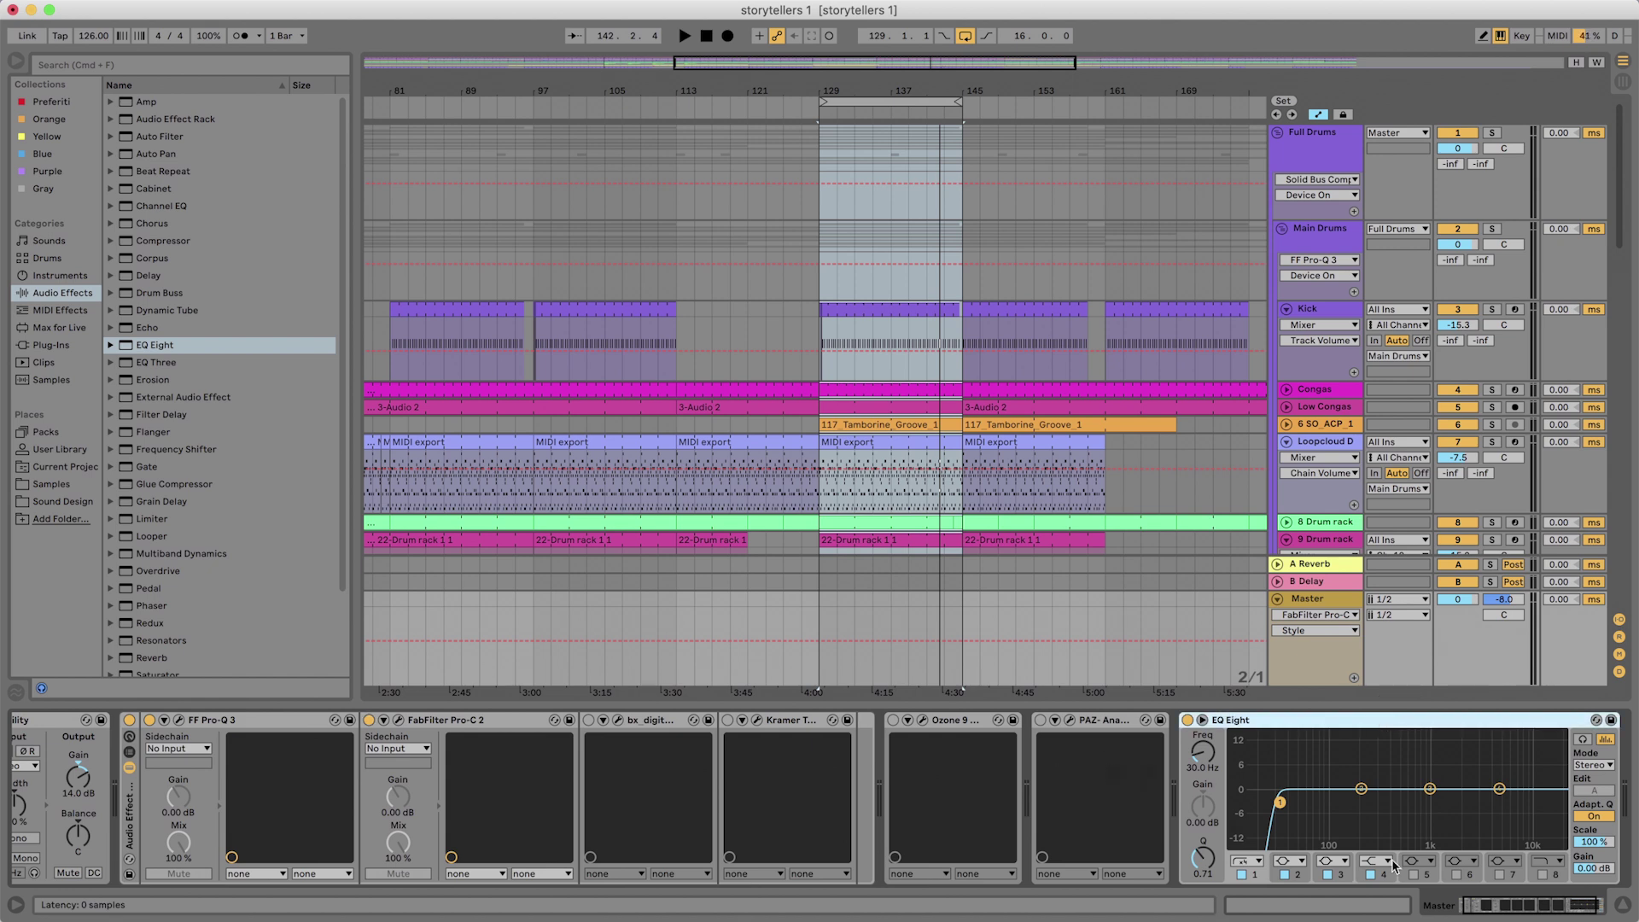
{"action": "key", "text": "Delete"}
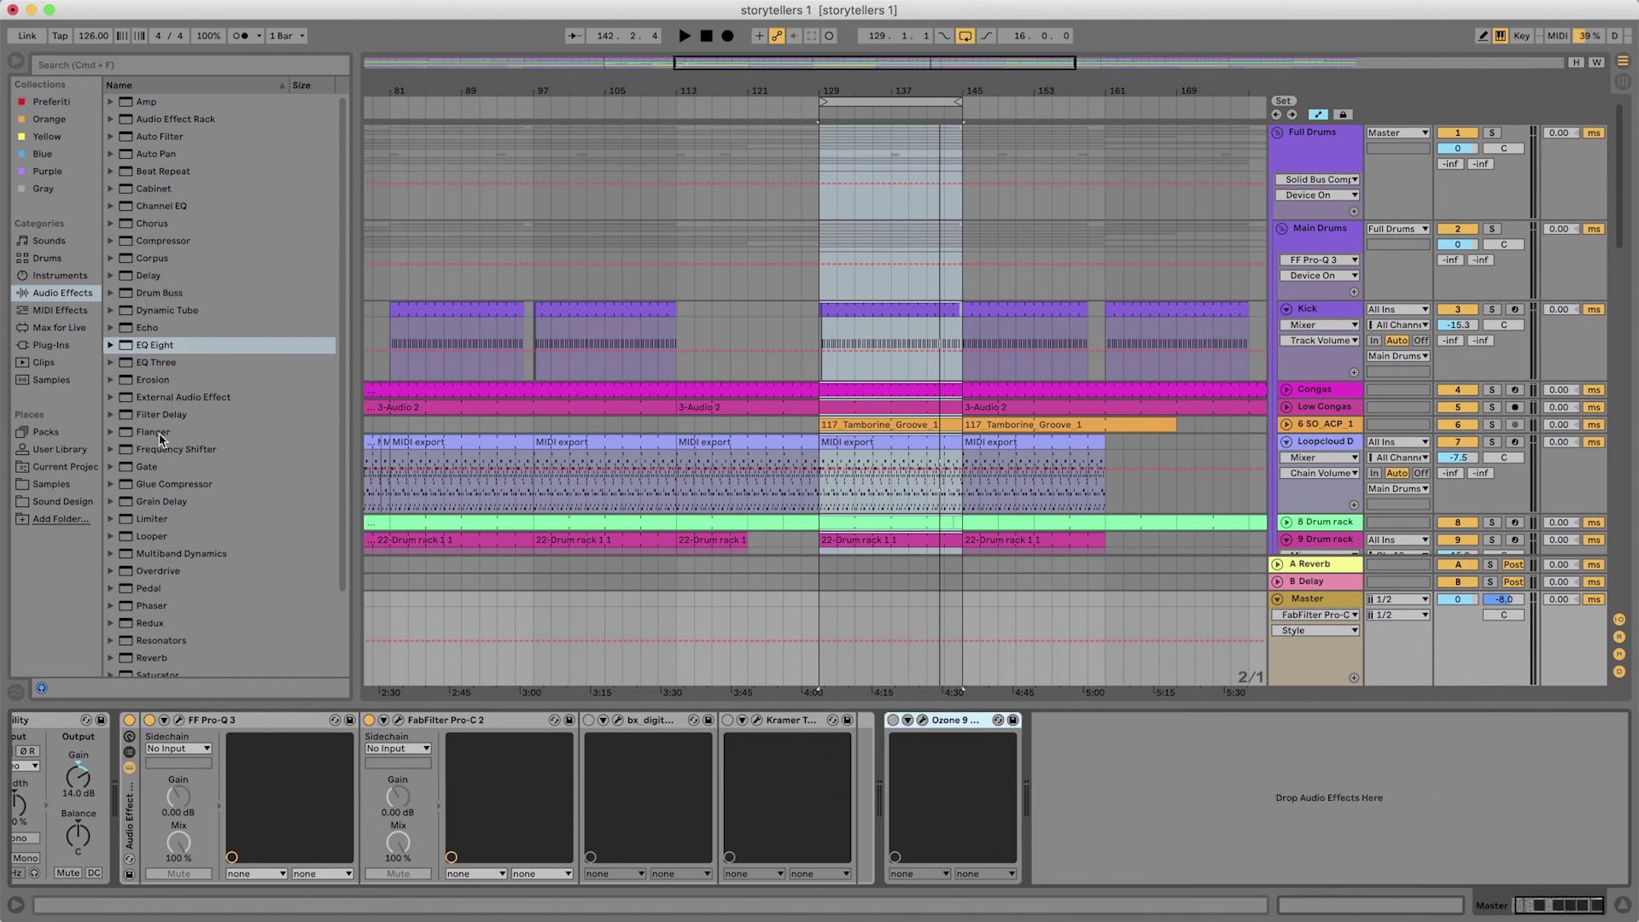
Insert a Glue Compressor directly after the FabFilter Pro-C 2 in the master chain and turn the Pro-C 2 off
{"action": "left_click_drag", "start_coordinate": [148, 475], "coordinate": [597, 789]}
{"action": "left_click", "coordinate": [369, 719]}
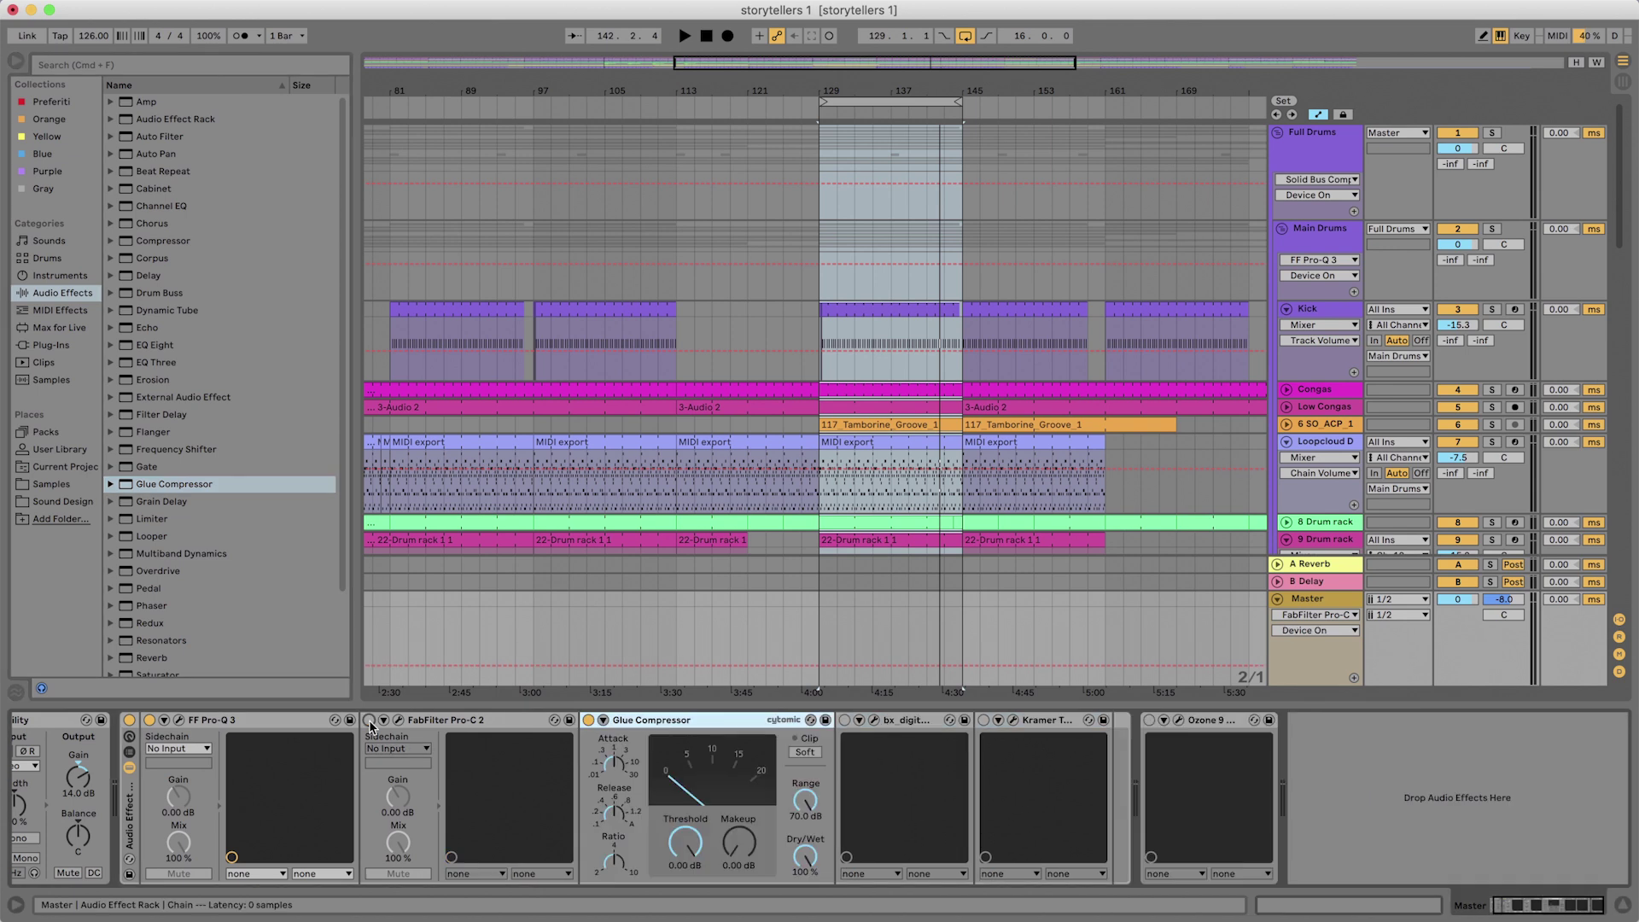
Adjust the attack, release and ratio of the Glue Compressor on the master
{"action": "left_click", "coordinate": [620, 774]}
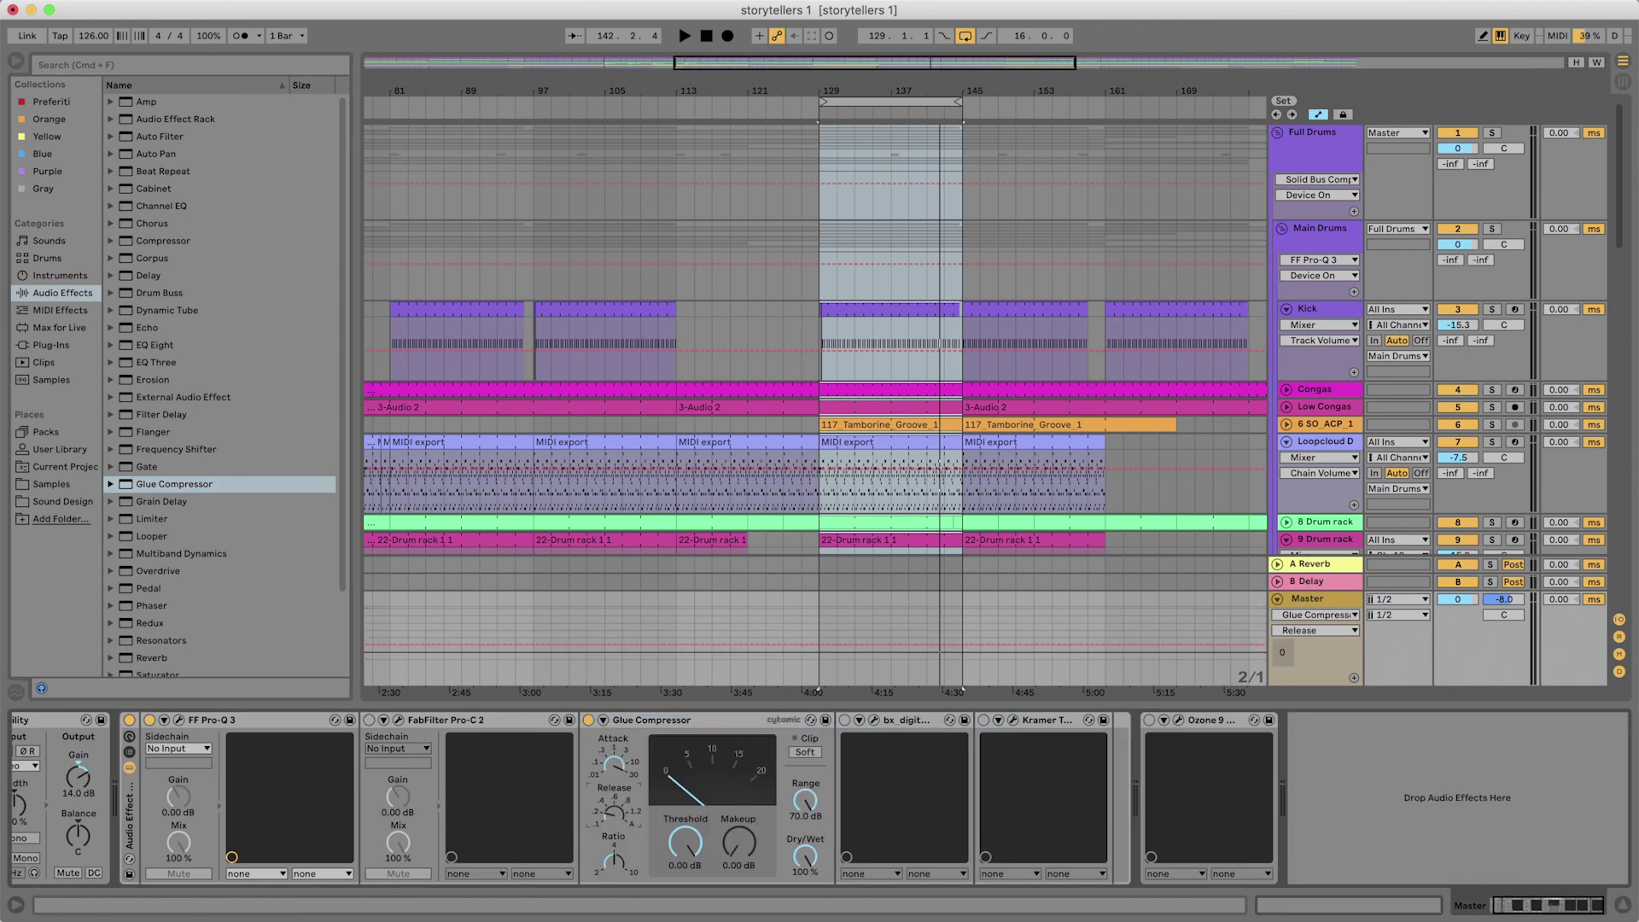
{"action": "left_click", "coordinate": [613, 862]}
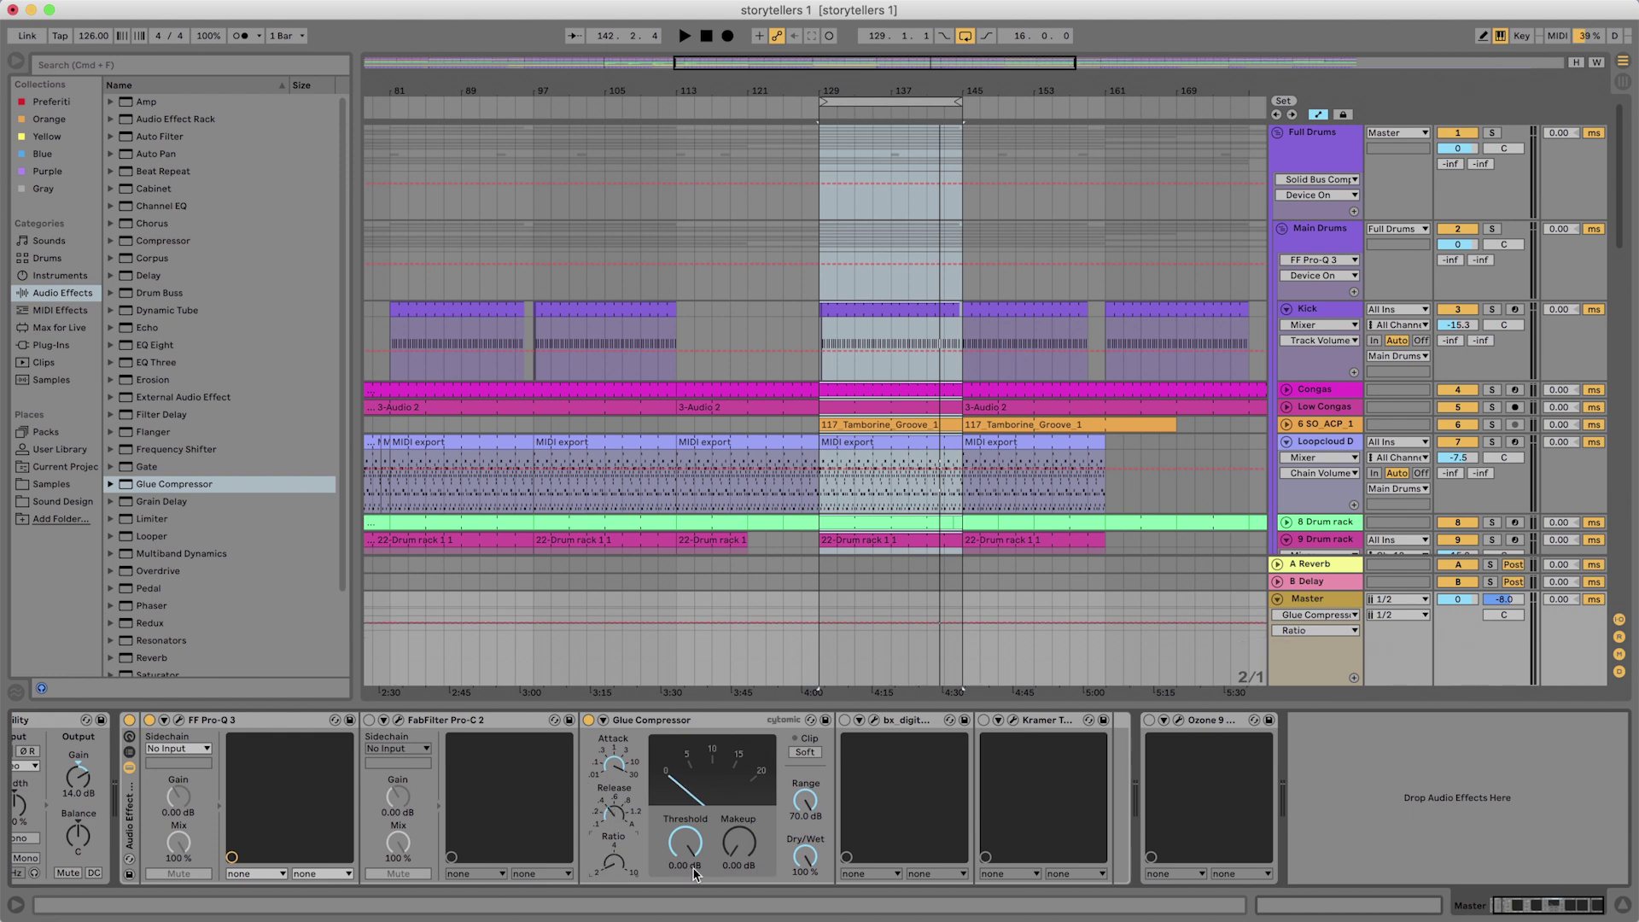
Play the loop and set the Glue Compressor's threshold to -18.4 dB and makeup gain to 1.27 dB
{"action": "key", "text": "space"}
{"action": "left_click_drag", "start_coordinate": [683, 841], "coordinate": [738, 833]}
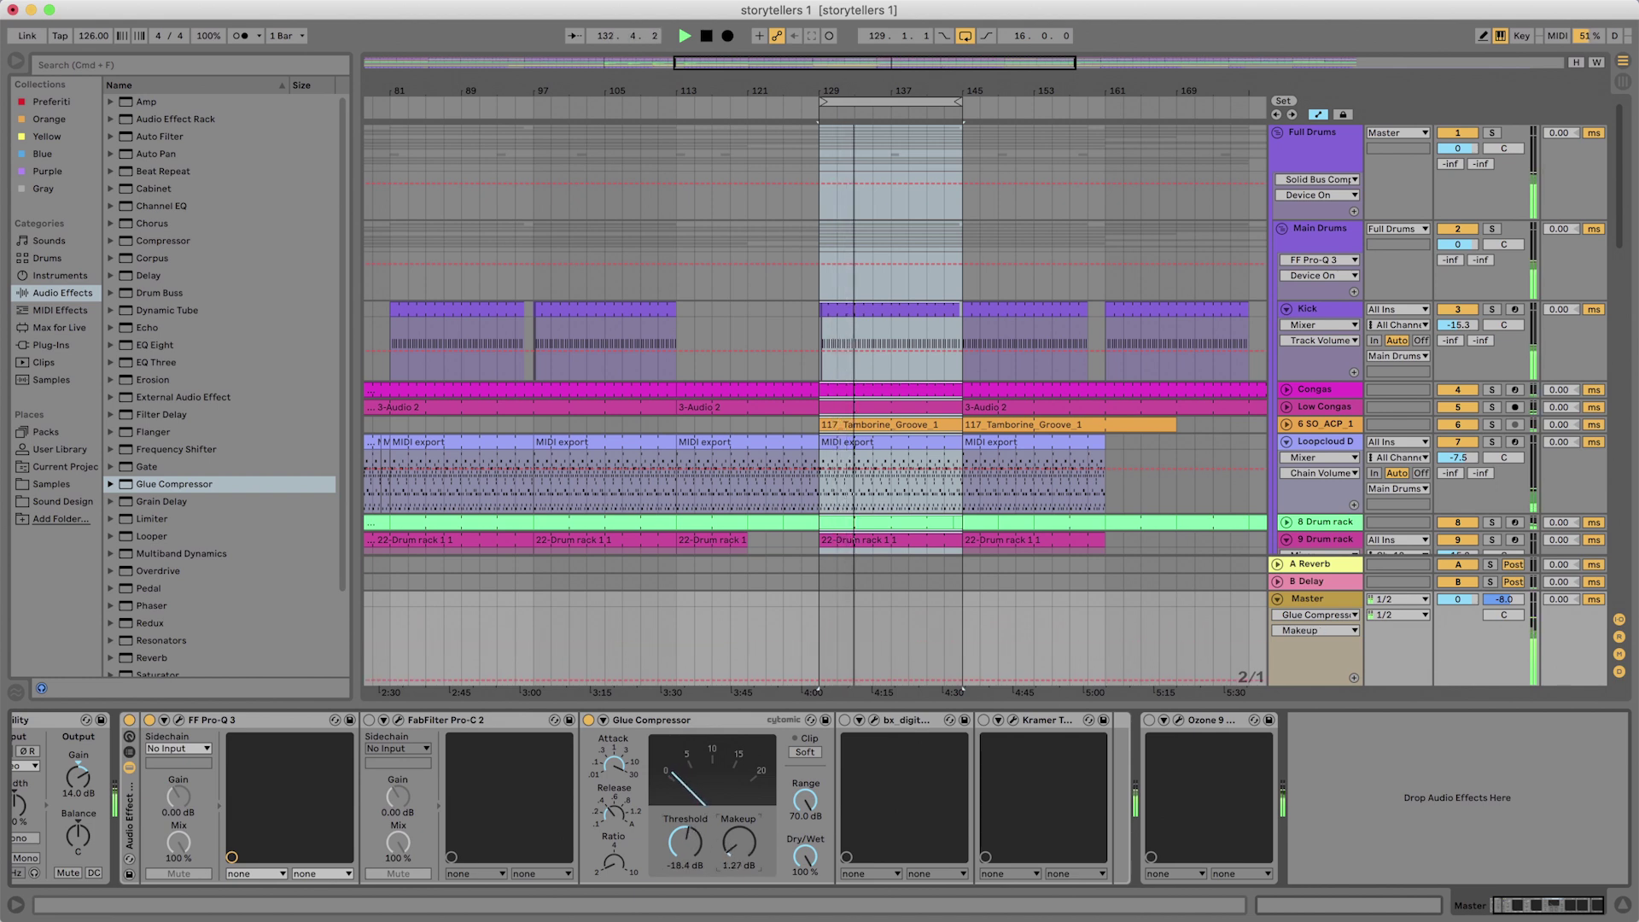
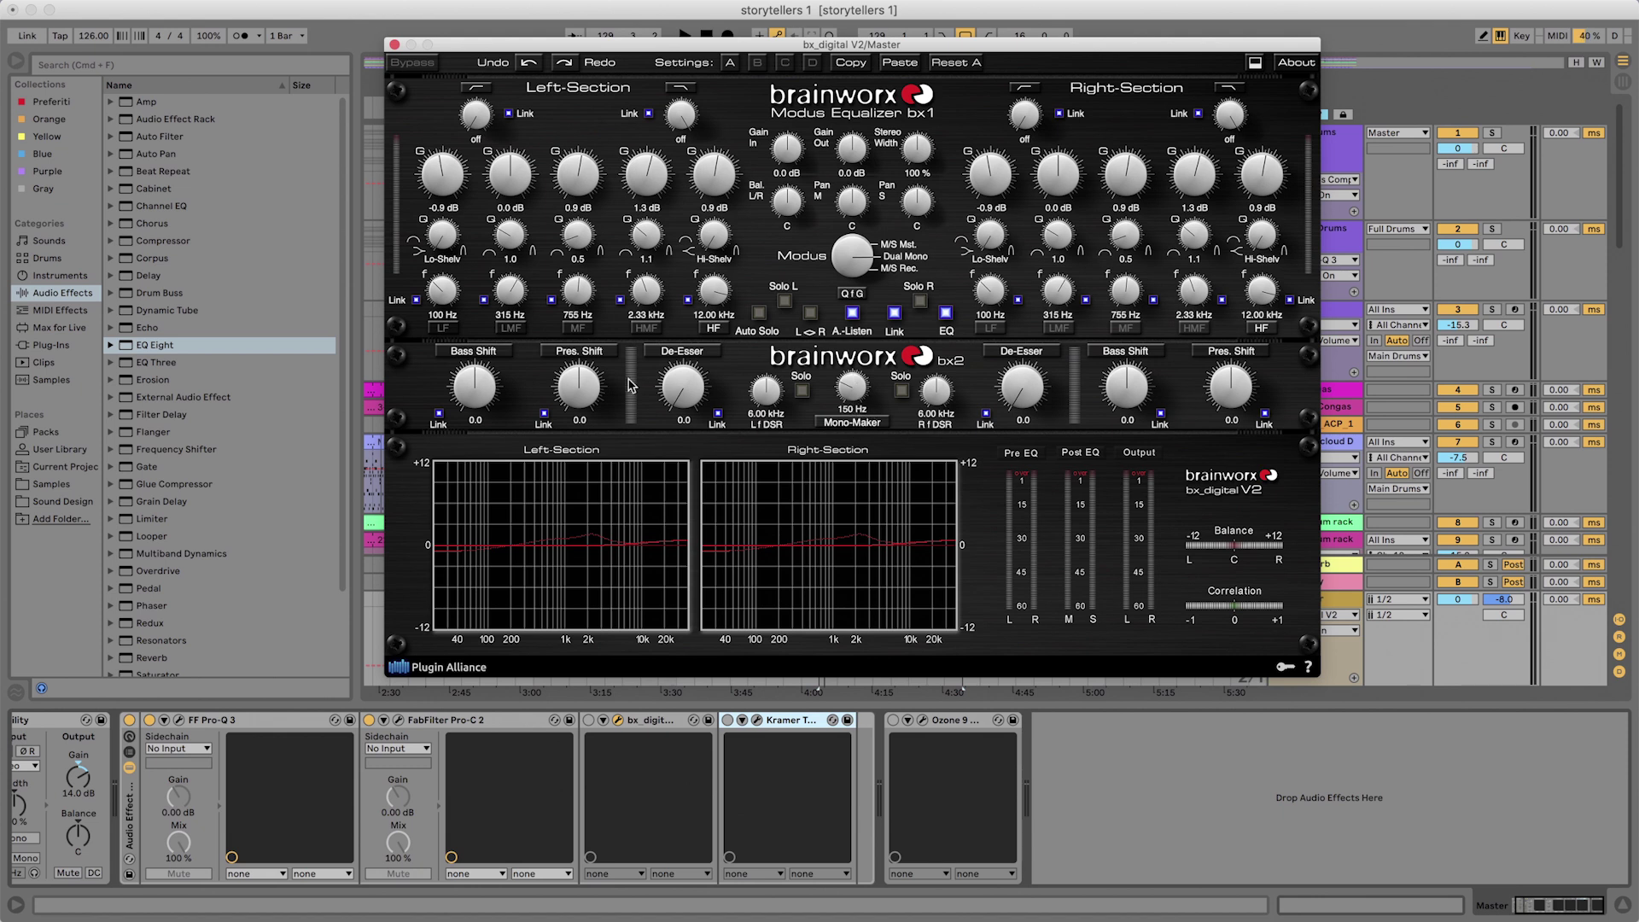
Insert a Utility device next to the bx_digital V2 in the master chain
{"action": "scroll", "coordinate": [171, 656], "scroll_direction": "down", "scroll_amount": 5}
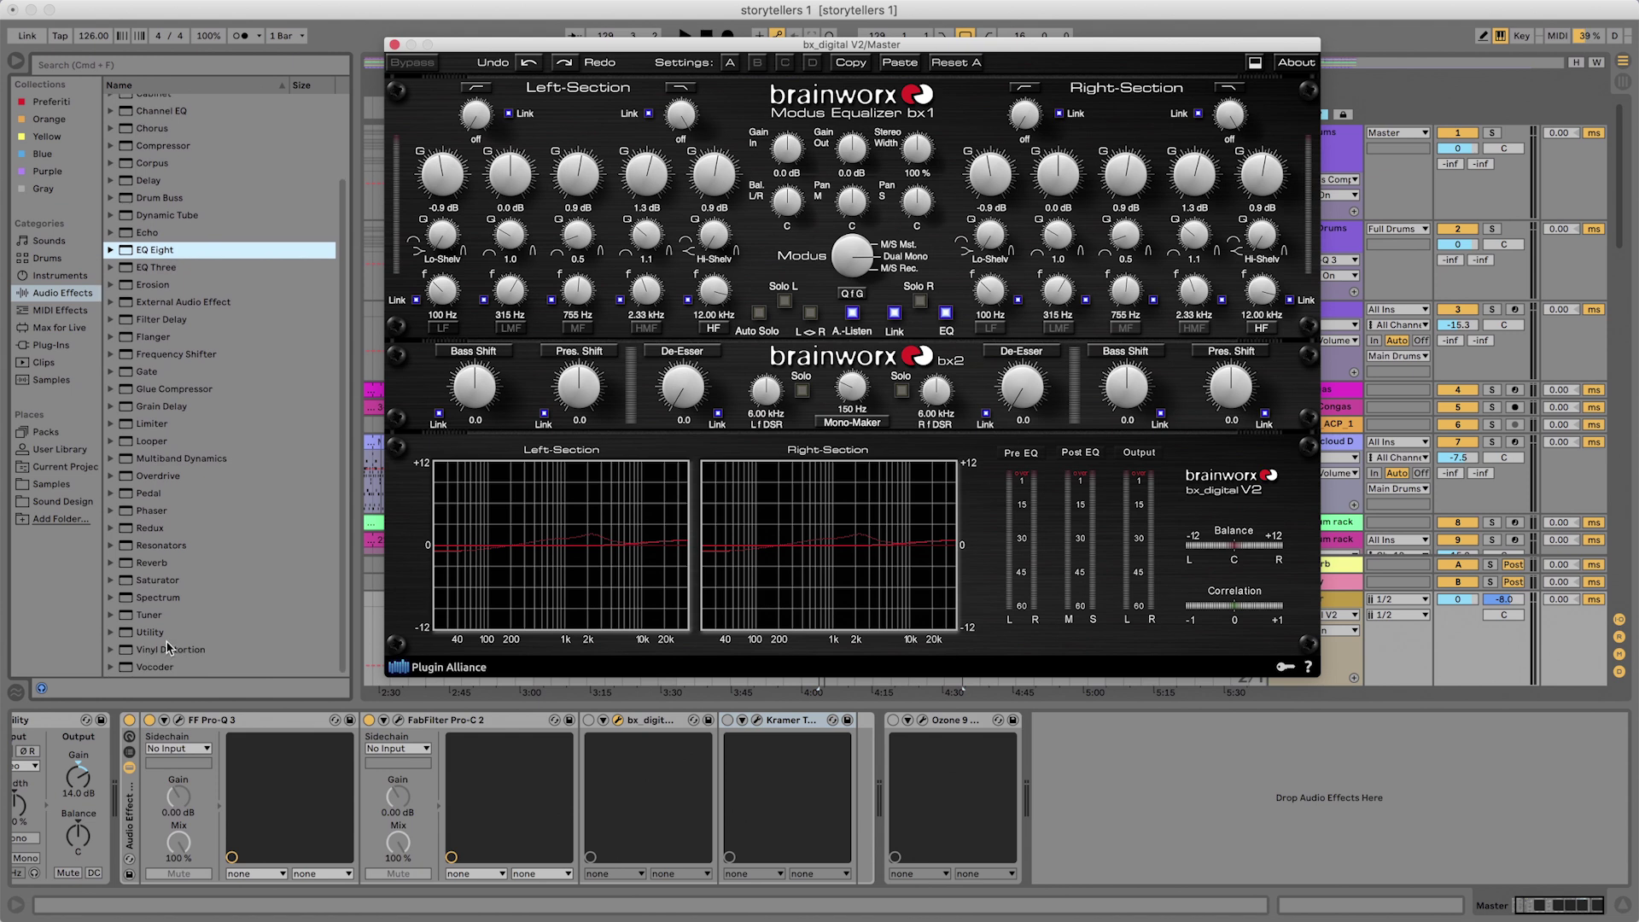
{"action": "left_click_drag", "start_coordinate": [160, 635], "coordinate": [714, 818]}
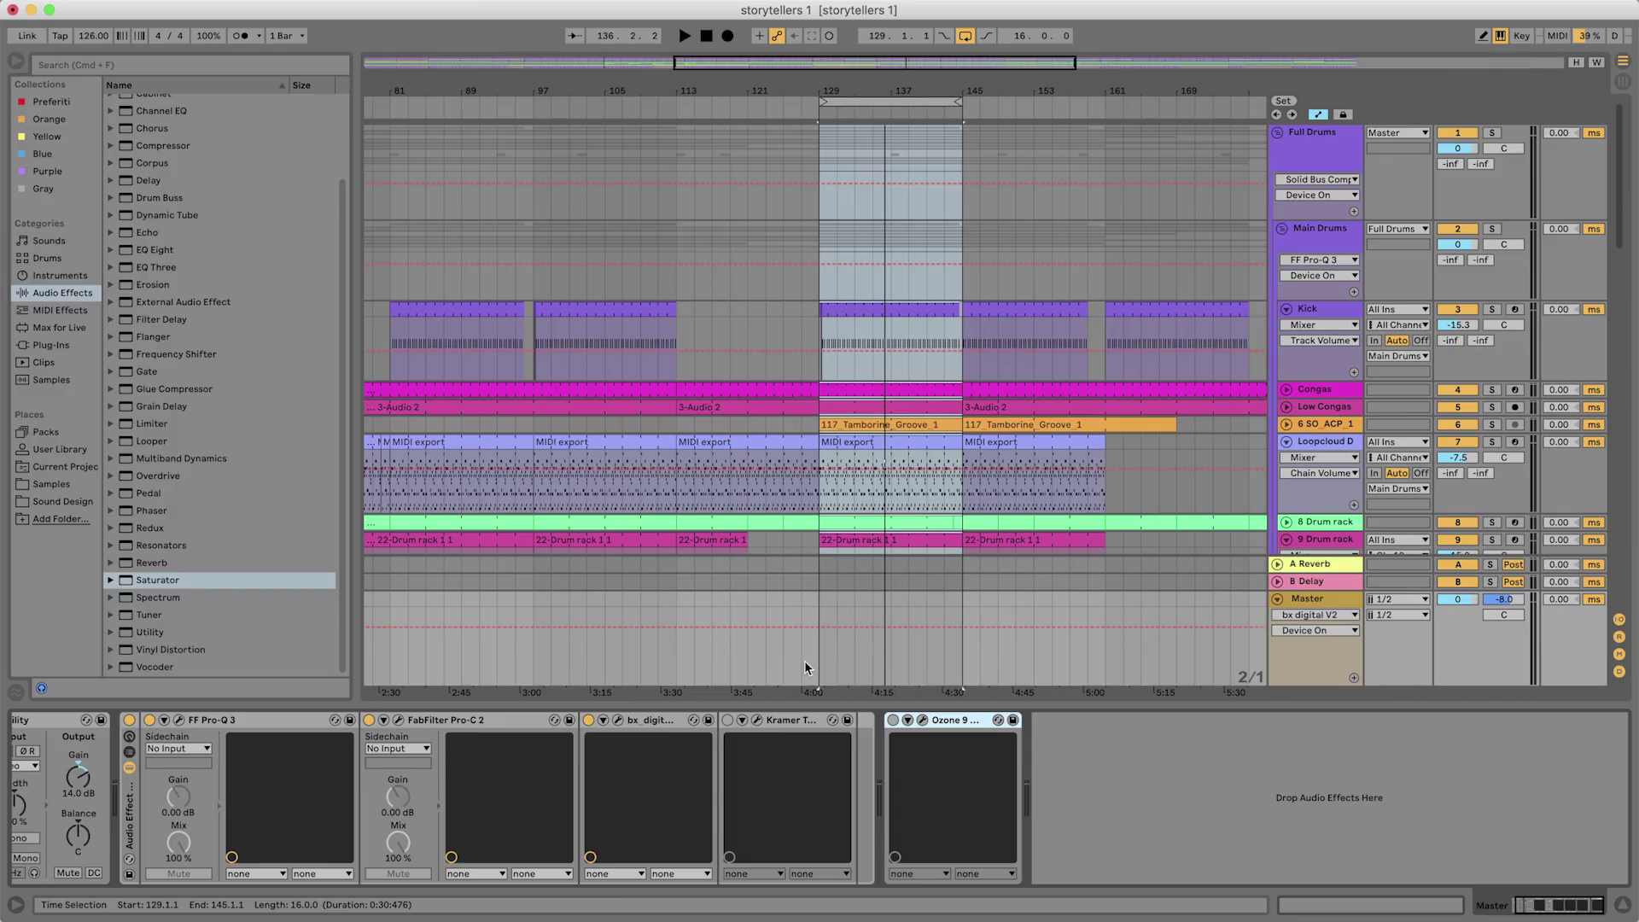
Open the Kramer Tape plug-in on the master and load its Mastering Soft Clean Compression factory preset
{"action": "left_click", "coordinate": [755, 721]}
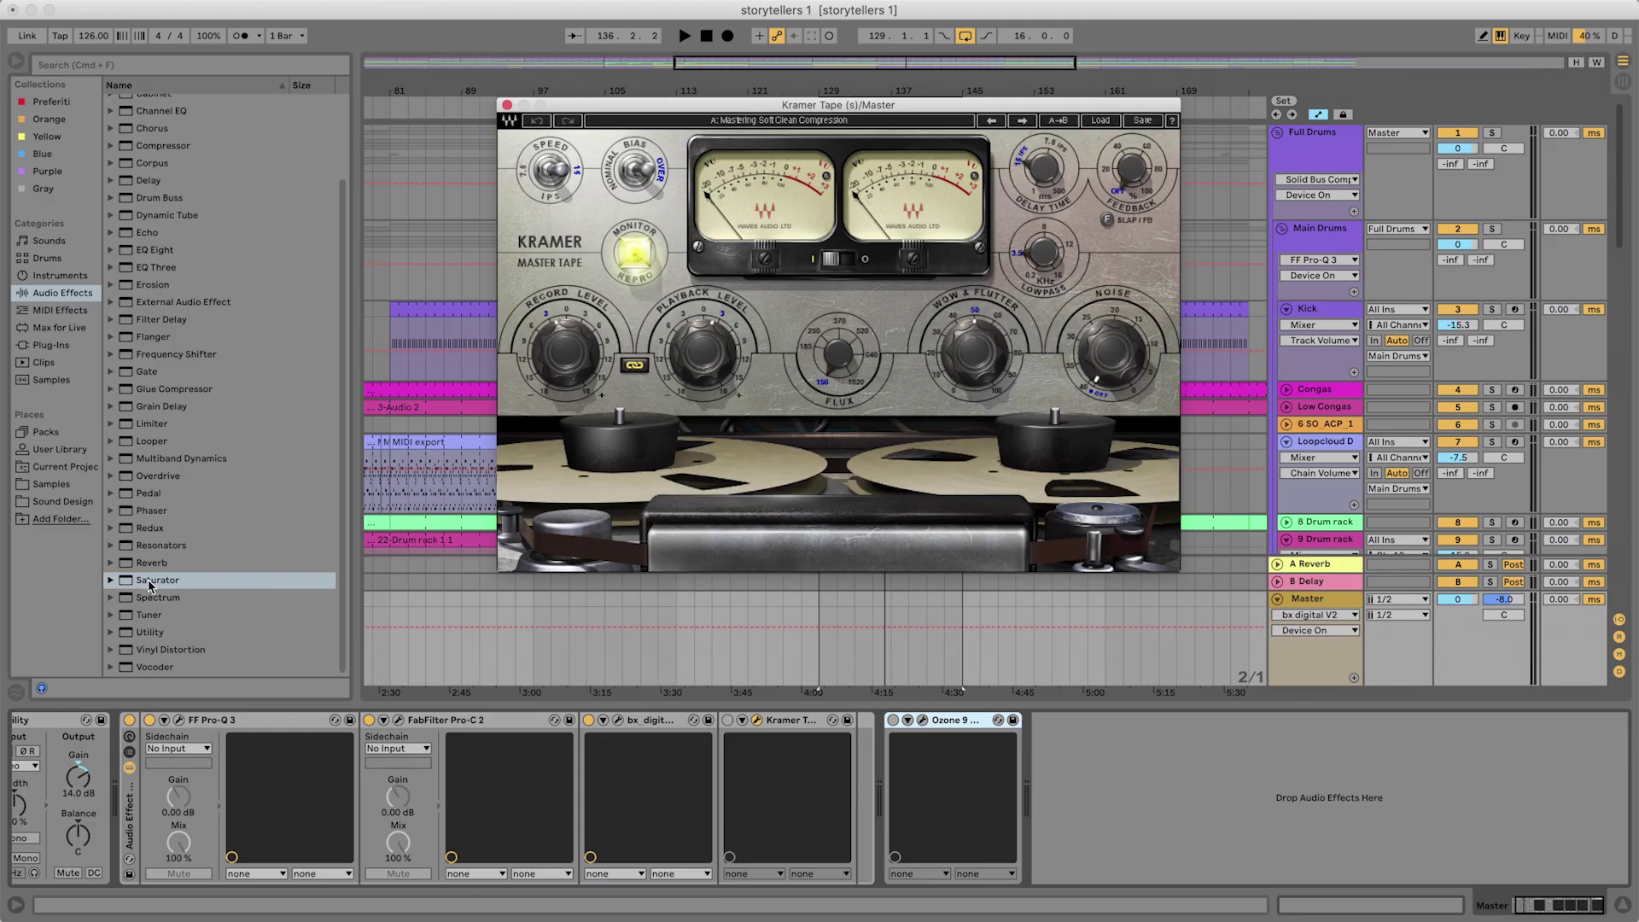
{"action": "left_click", "coordinate": [148, 582]}
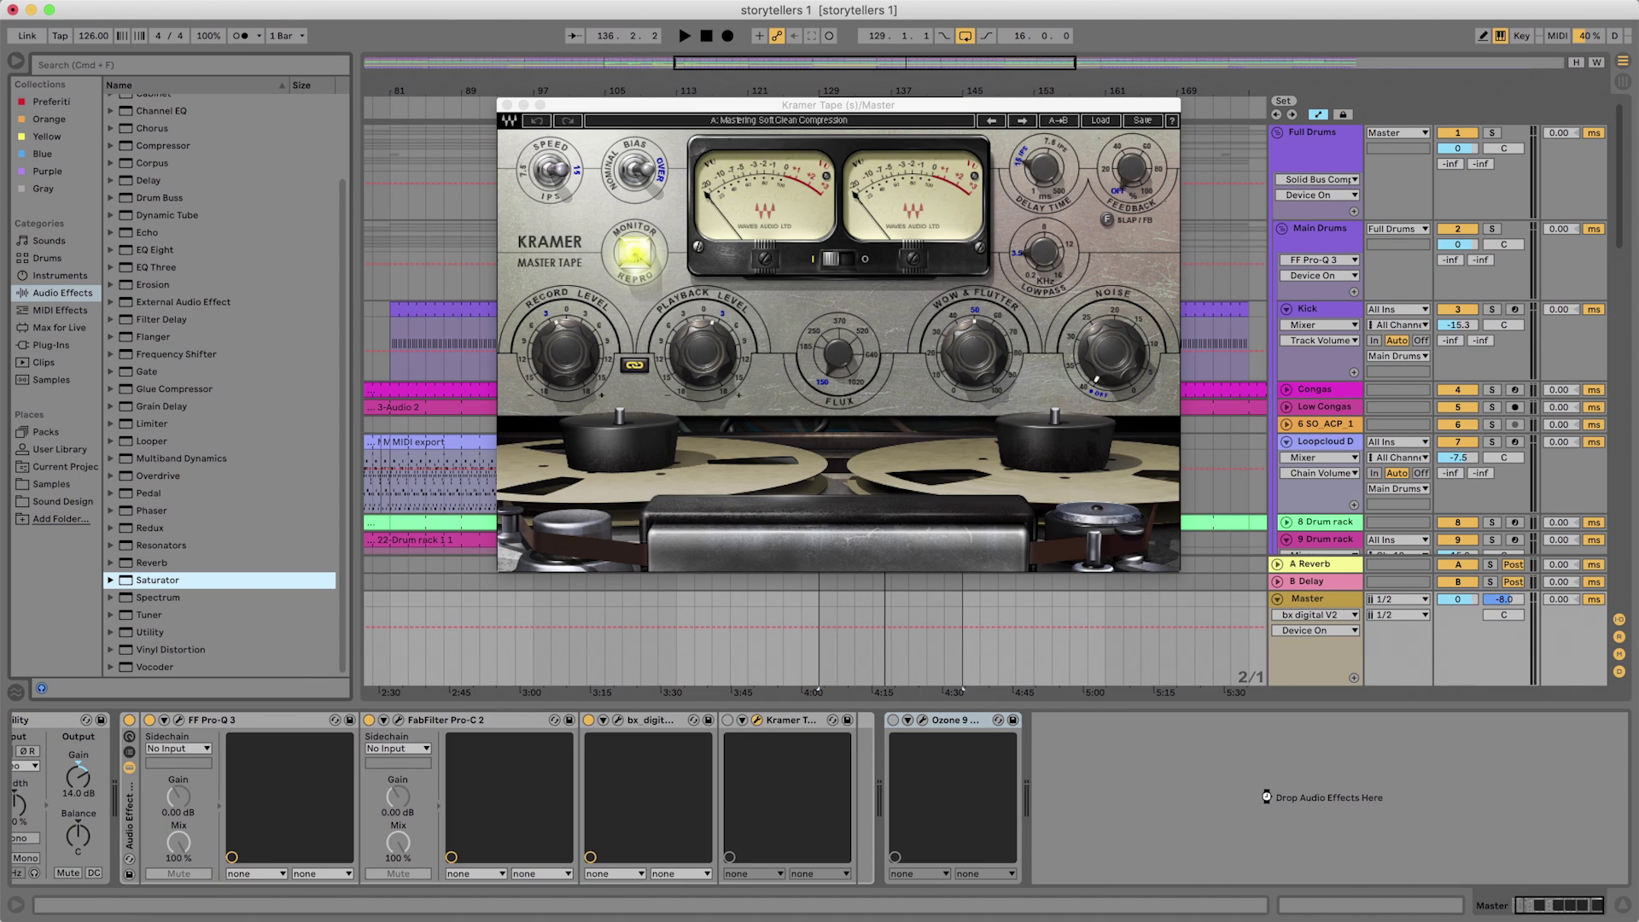
{"action": "left_click_drag", "start_coordinate": [1265, 797], "coordinate": [1265, 797]}
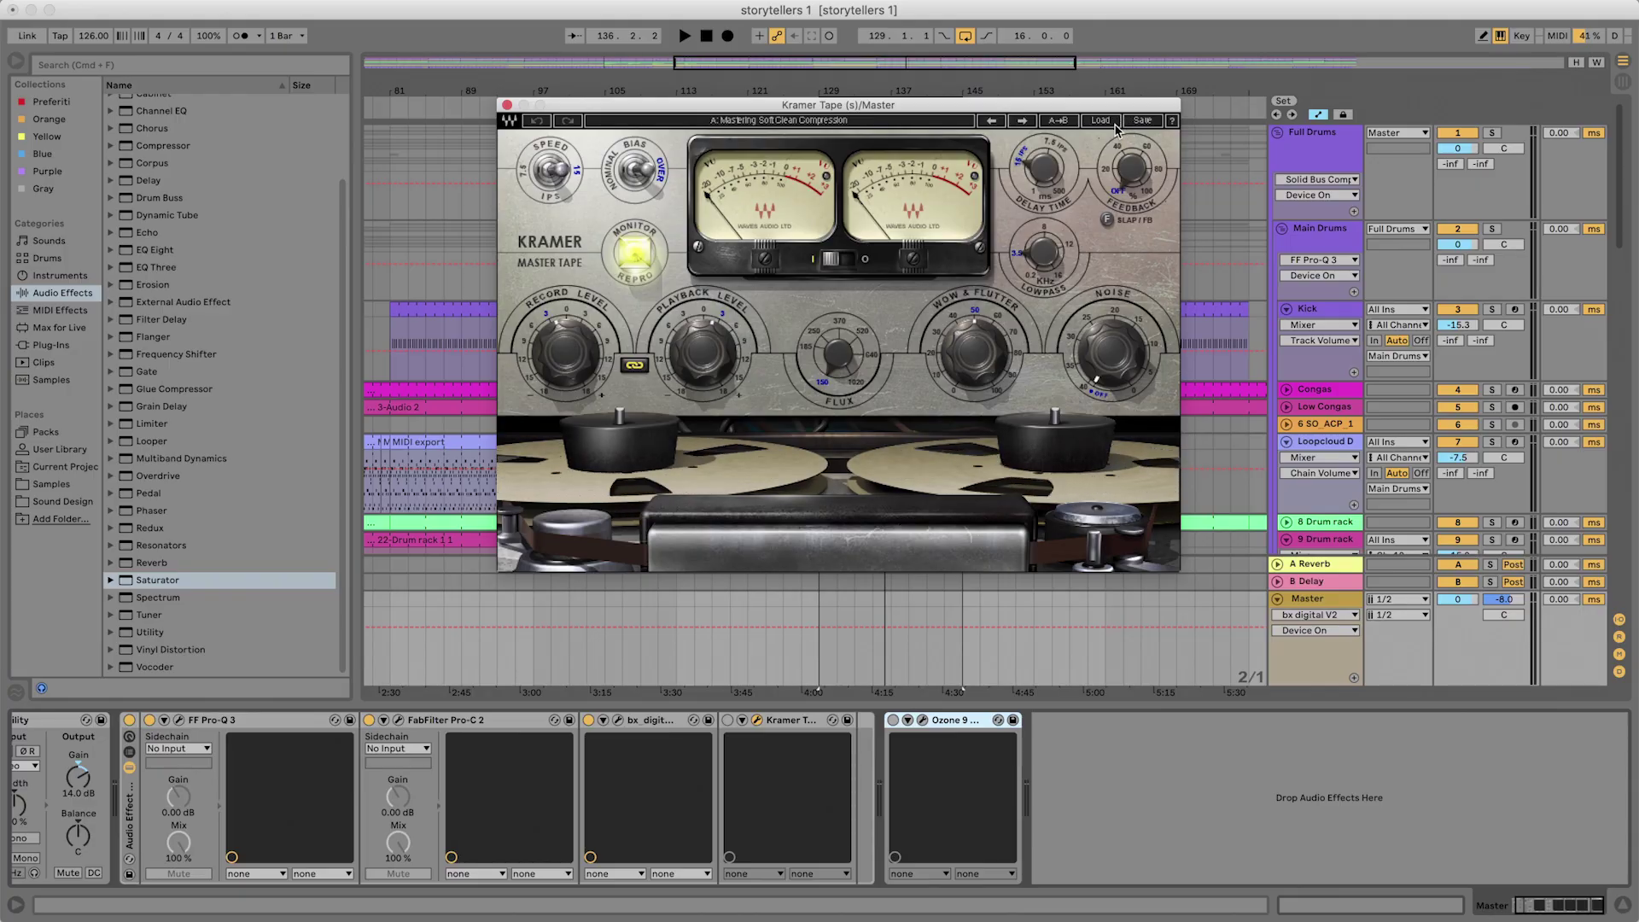
{"action": "left_click", "coordinate": [1110, 122]}
{"action": "mouse_move", "coordinate": [1159, 311]}
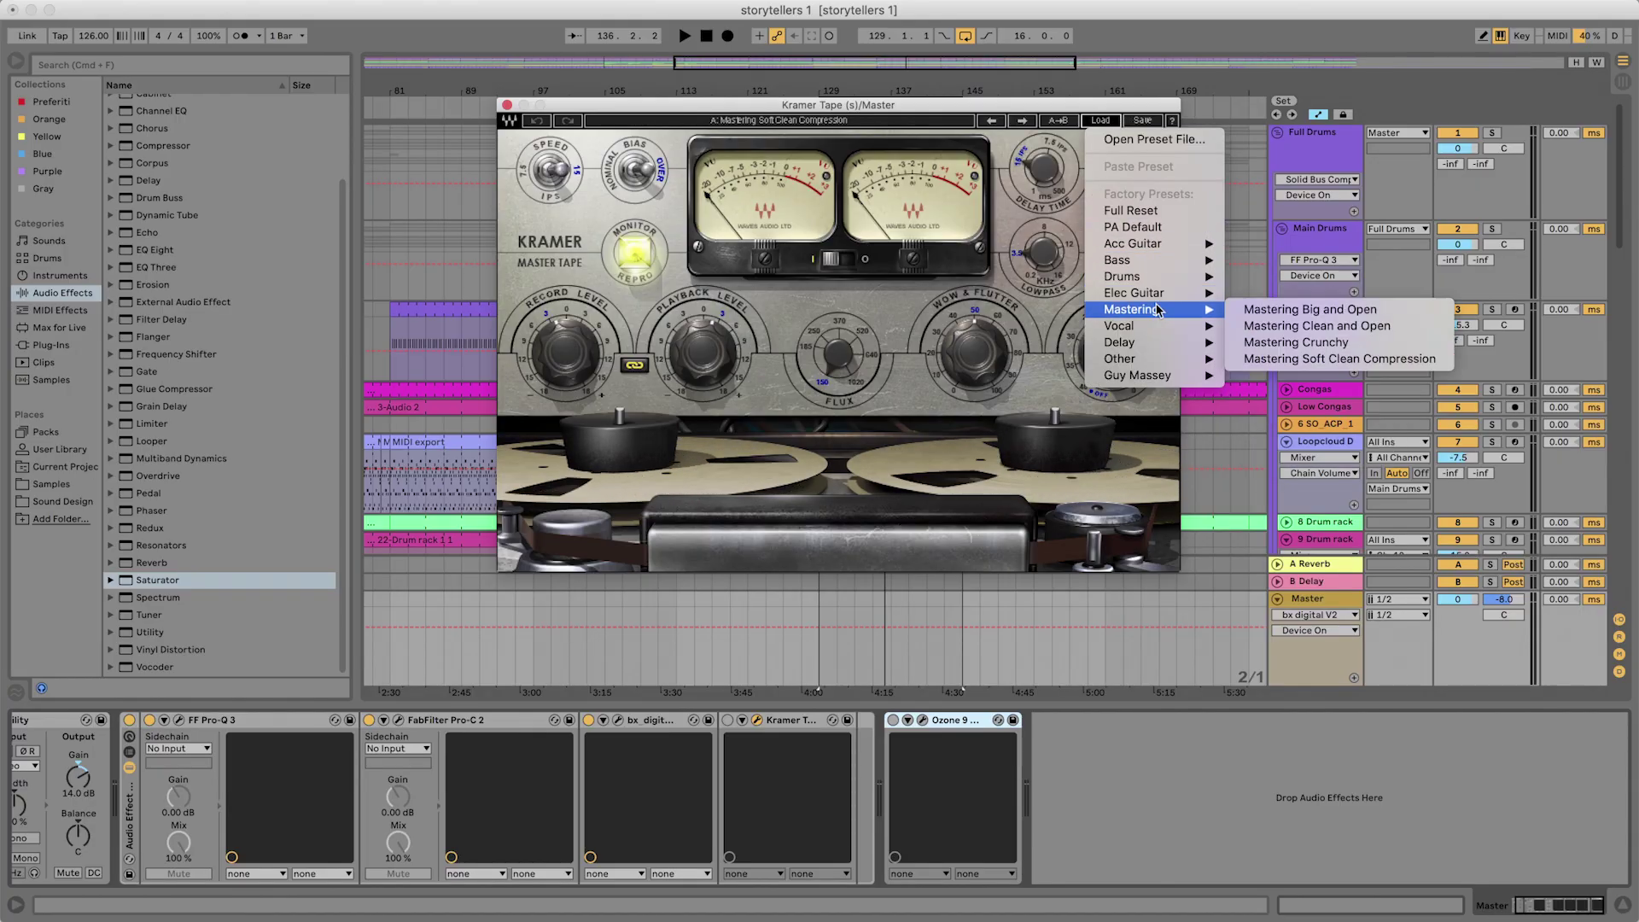
{"action": "left_click", "coordinate": [1321, 360]}
Turn on the Kramer Tape and, while the loop plays, set its record level to 0 and its flux to 150
{"action": "left_click_drag", "start_coordinate": [856, 365], "coordinate": [837, 337]}
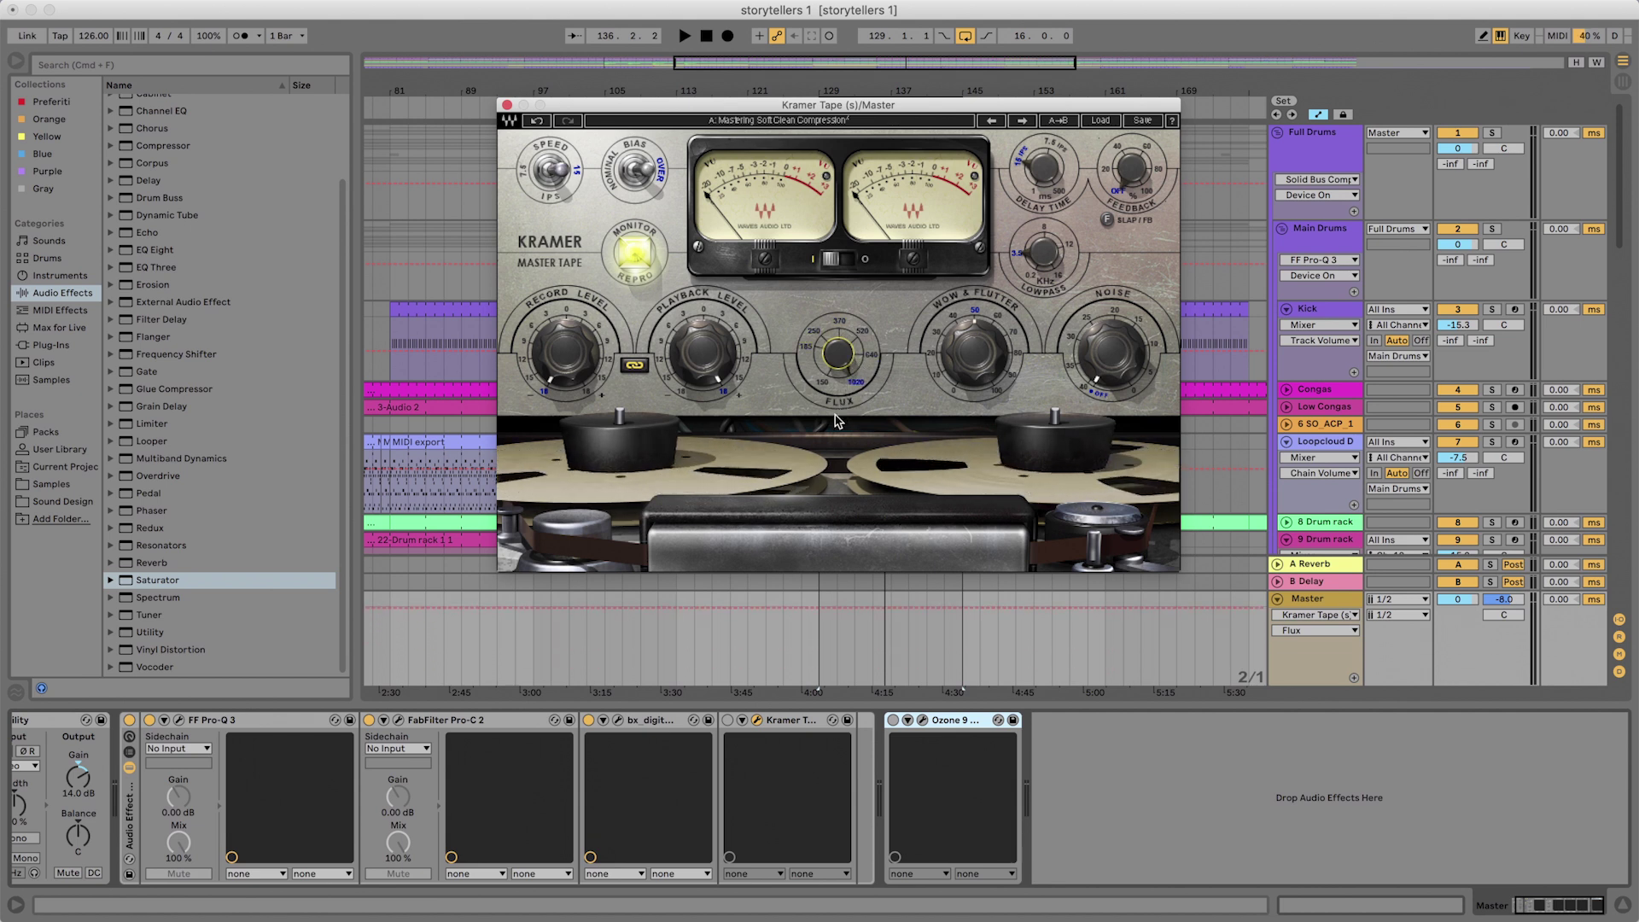
{"action": "left_click", "coordinate": [727, 720]}
{"action": "key", "text": "space"}
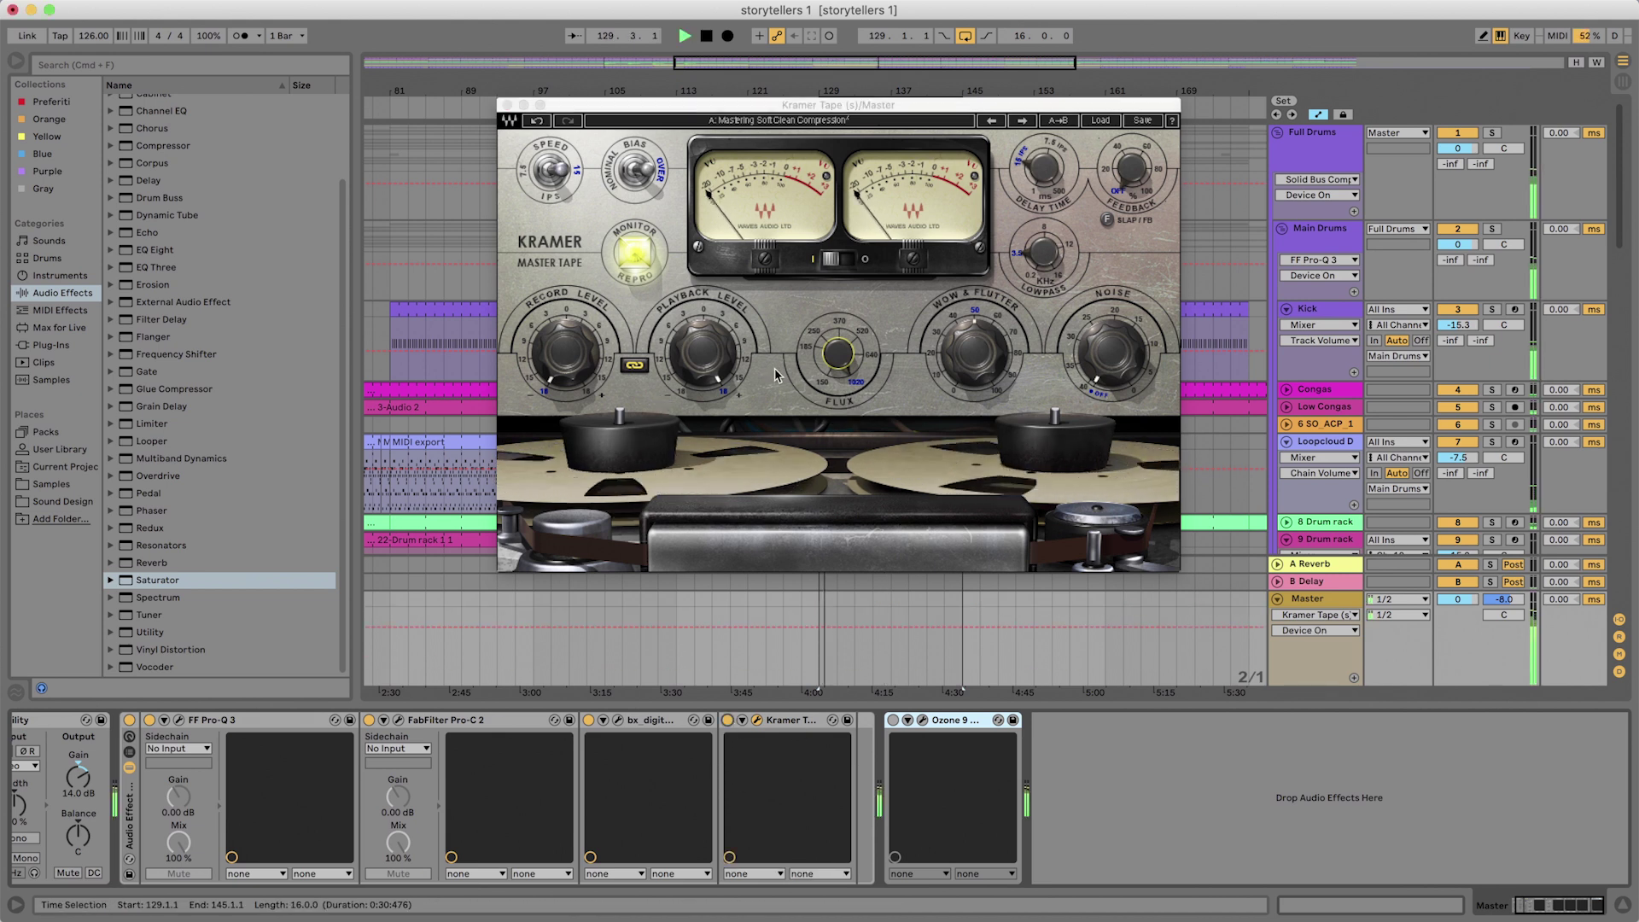
{"action": "left_click", "coordinate": [574, 374]}
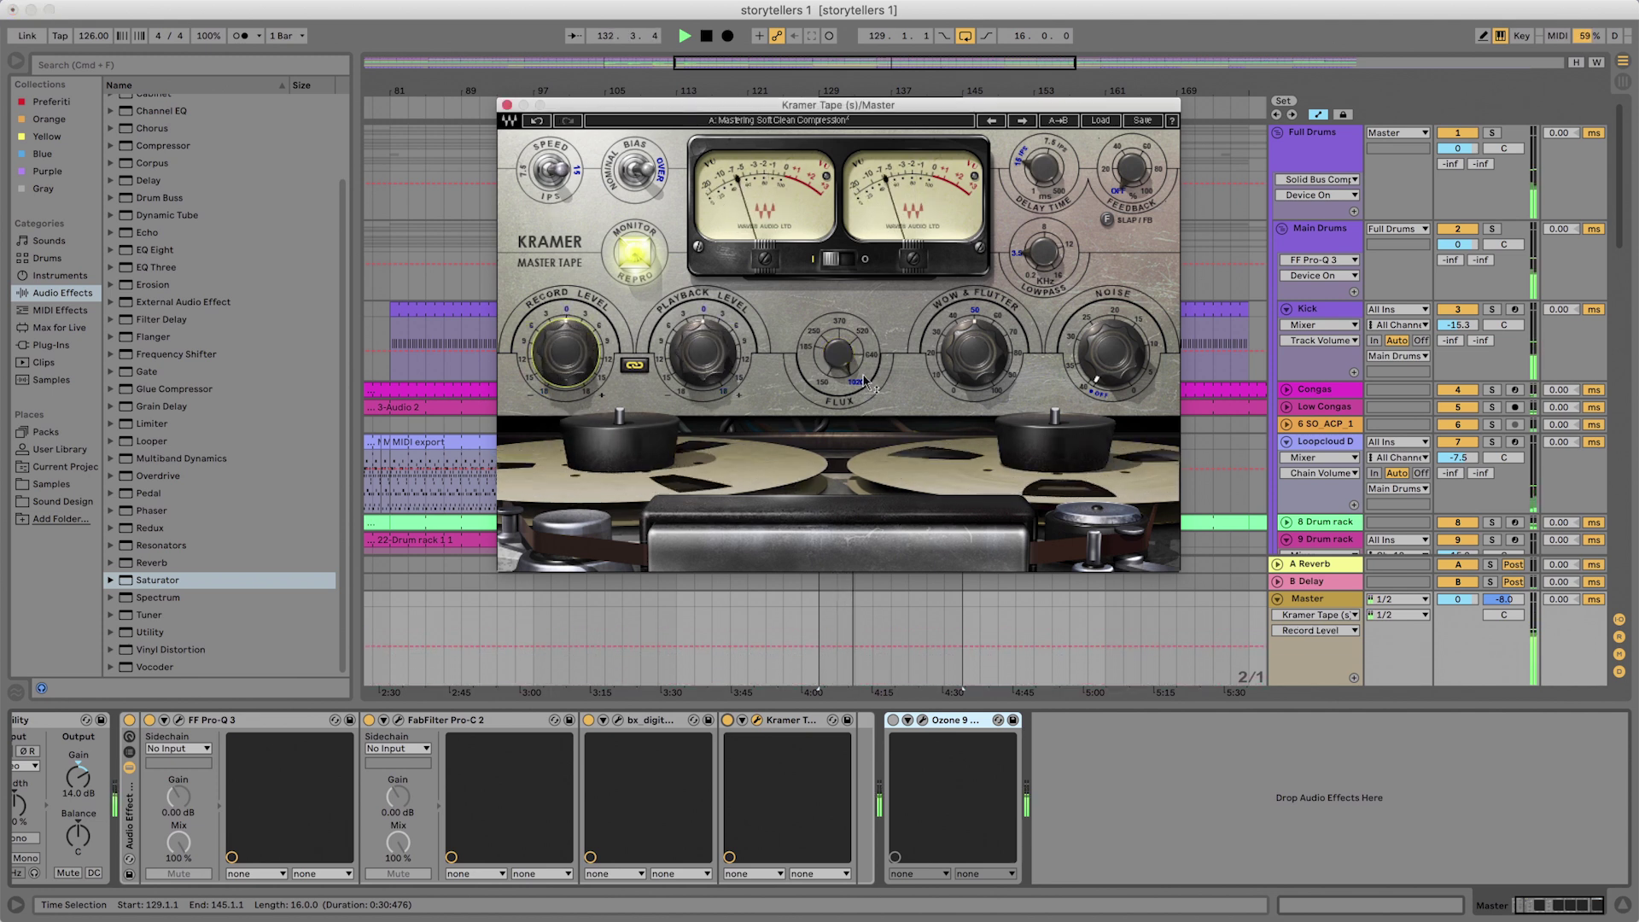
{"action": "left_click", "coordinate": [839, 361]}
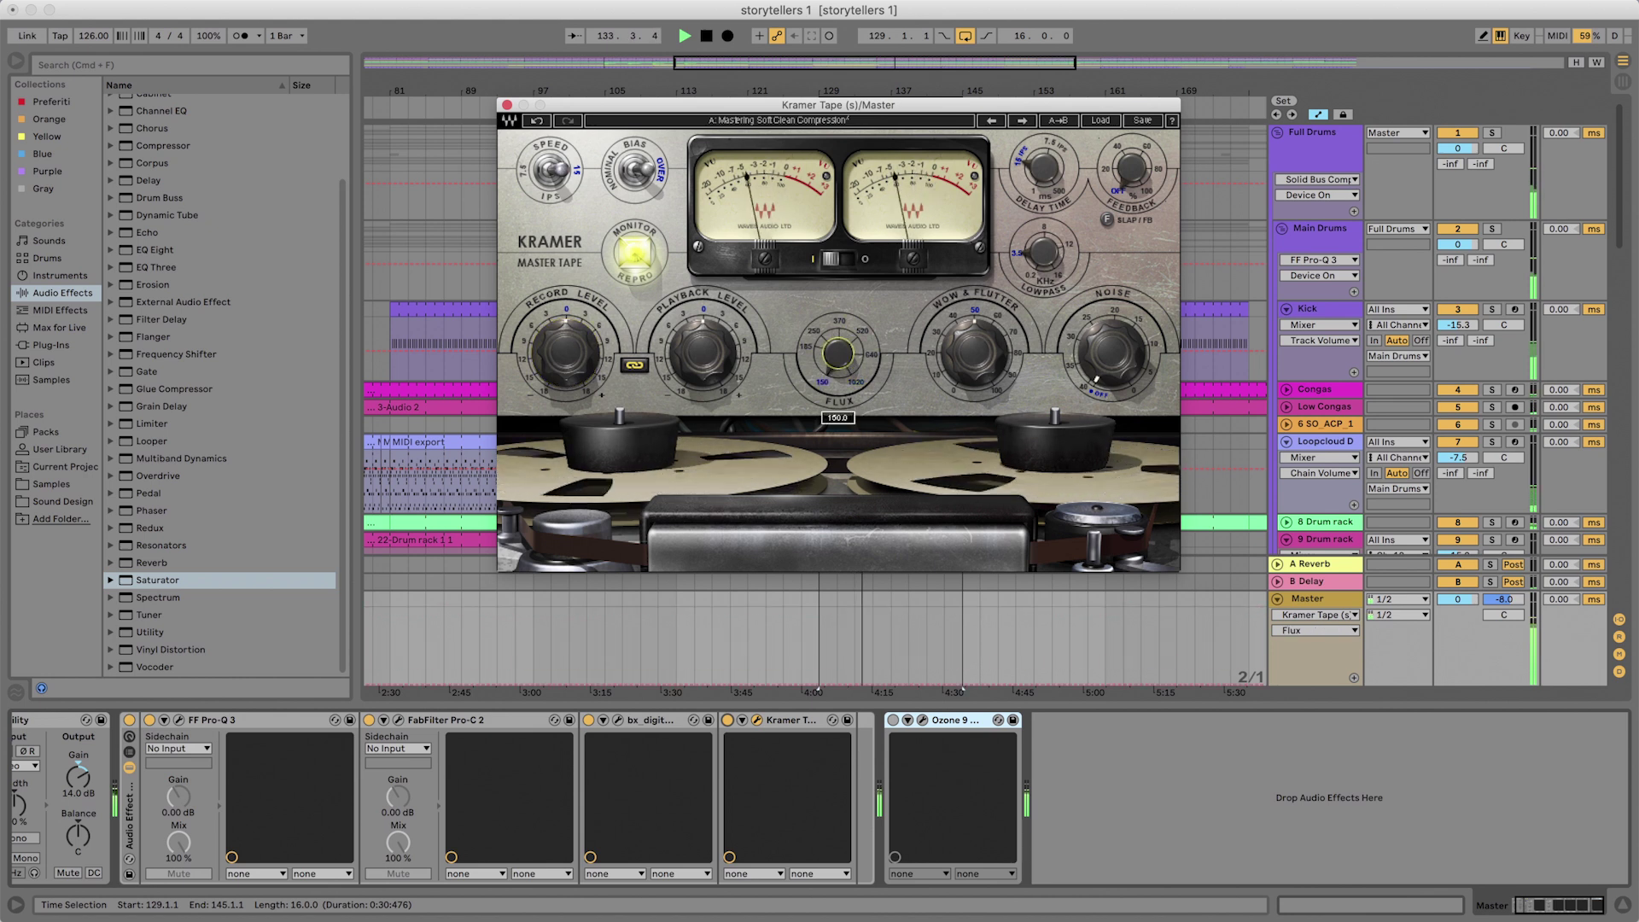
{"action": "key", "text": "space"}
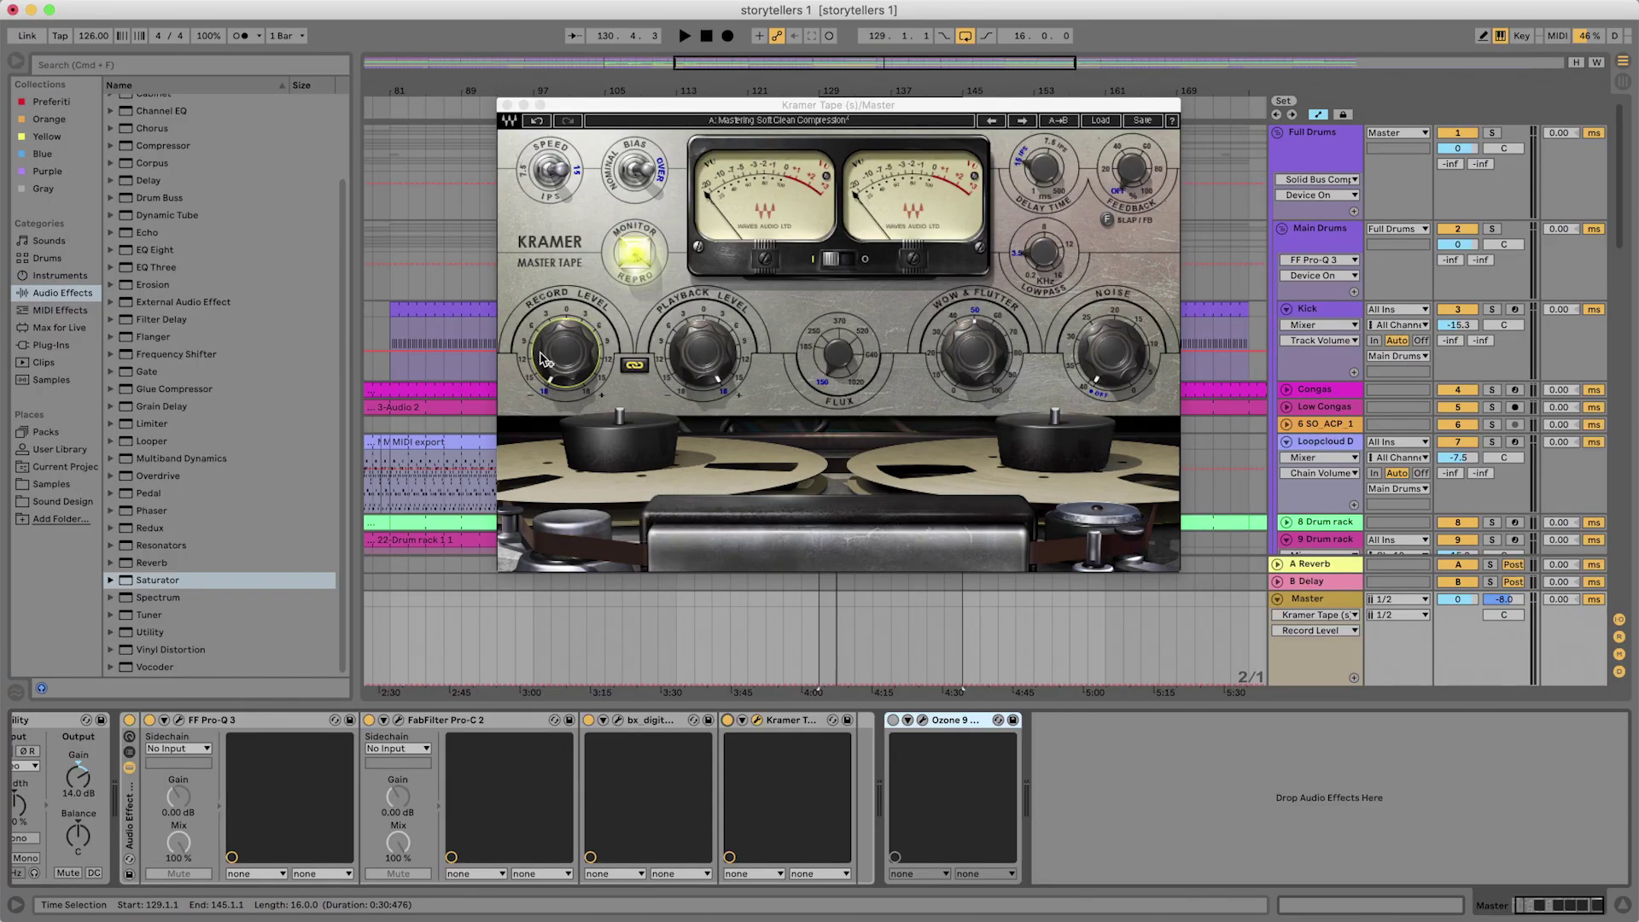
Raise the Kramer Tape's record level to 0 and audition the loop
{"action": "left_click_drag", "start_coordinate": [546, 359], "coordinate": [550, 60]}
{"action": "key", "text": "space"}
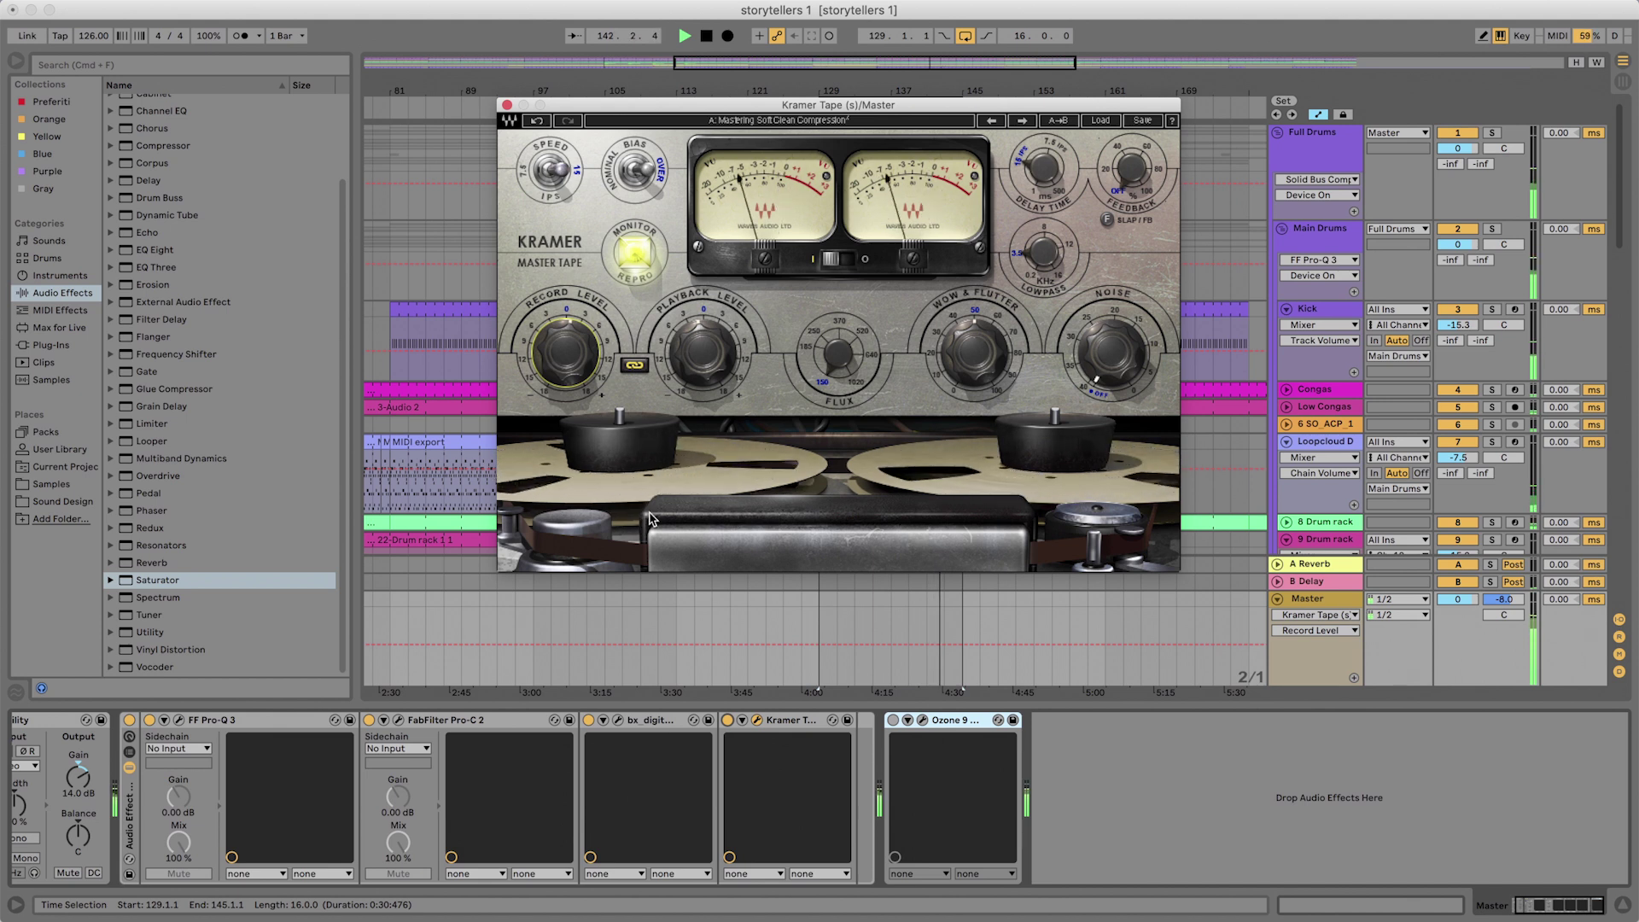
{"action": "key", "text": "space"}
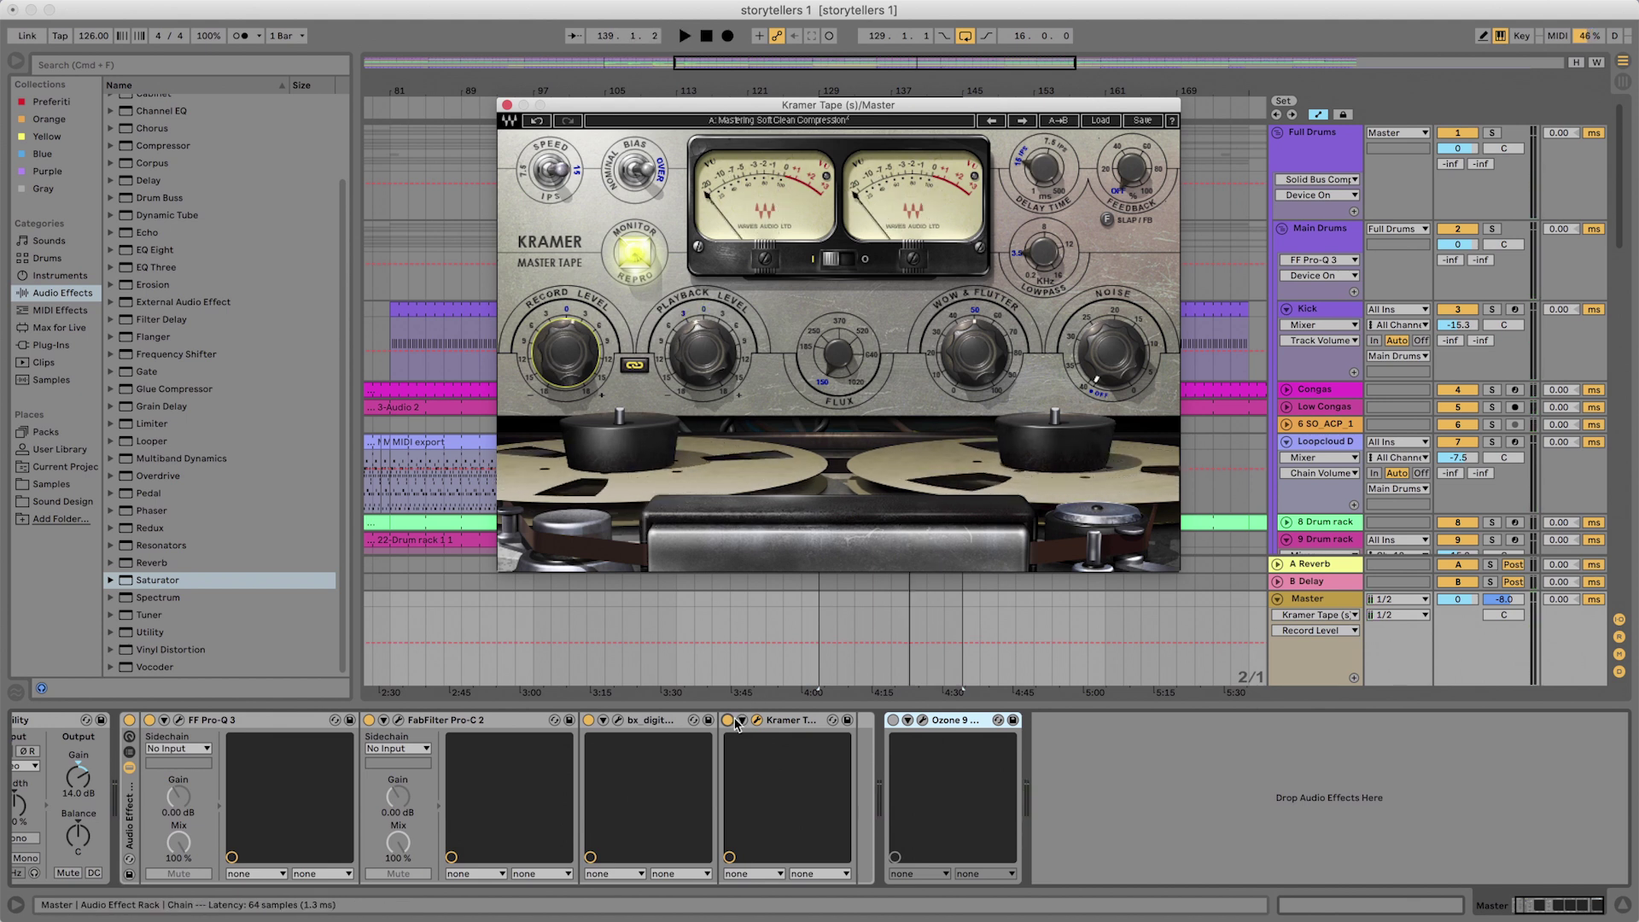
Compare the playing loop with the Kramer Tape bypassed and active
{"action": "key", "text": "space"}
{"action": "left_click", "coordinate": [728, 720]}
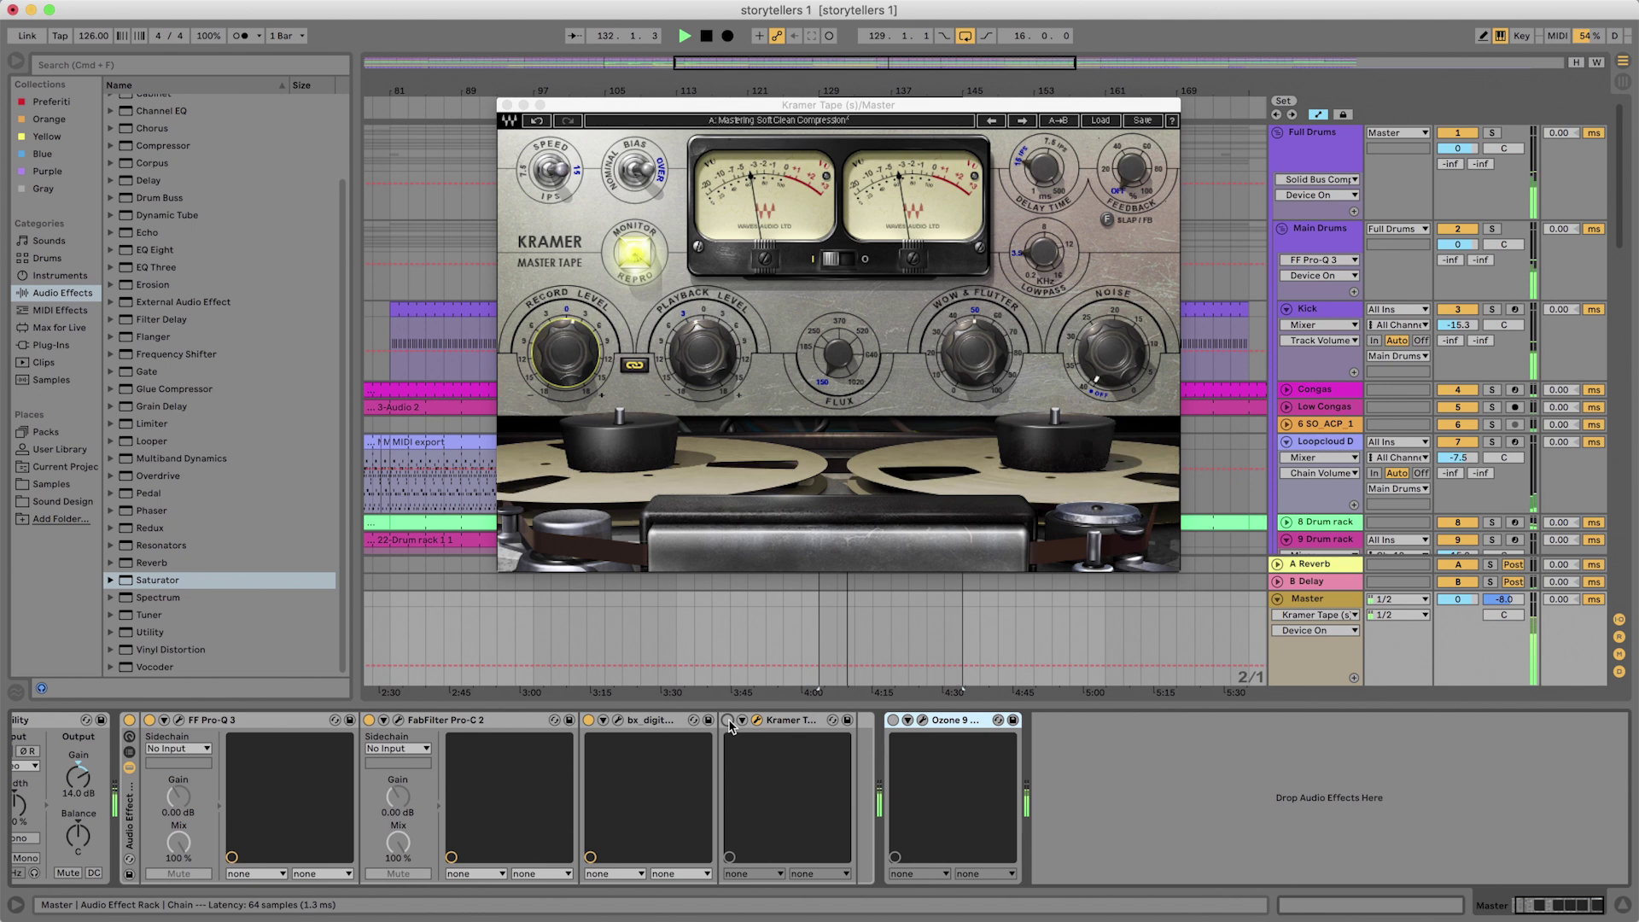
{"action": "left_click", "coordinate": [728, 720]}
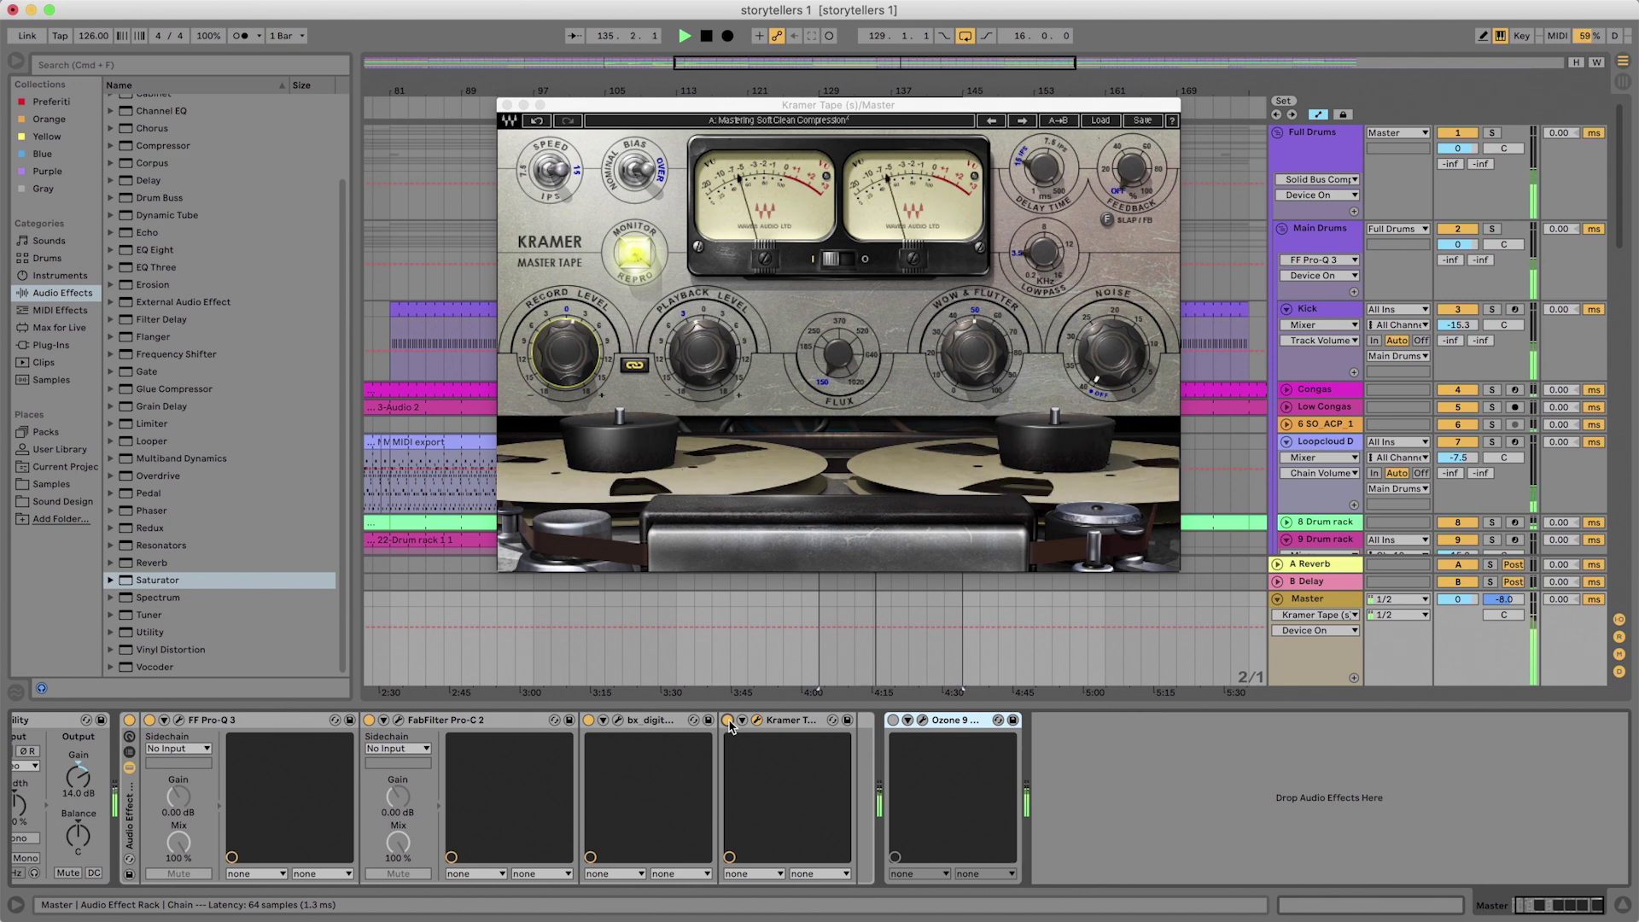
{"action": "left_click", "coordinate": [727, 720]}
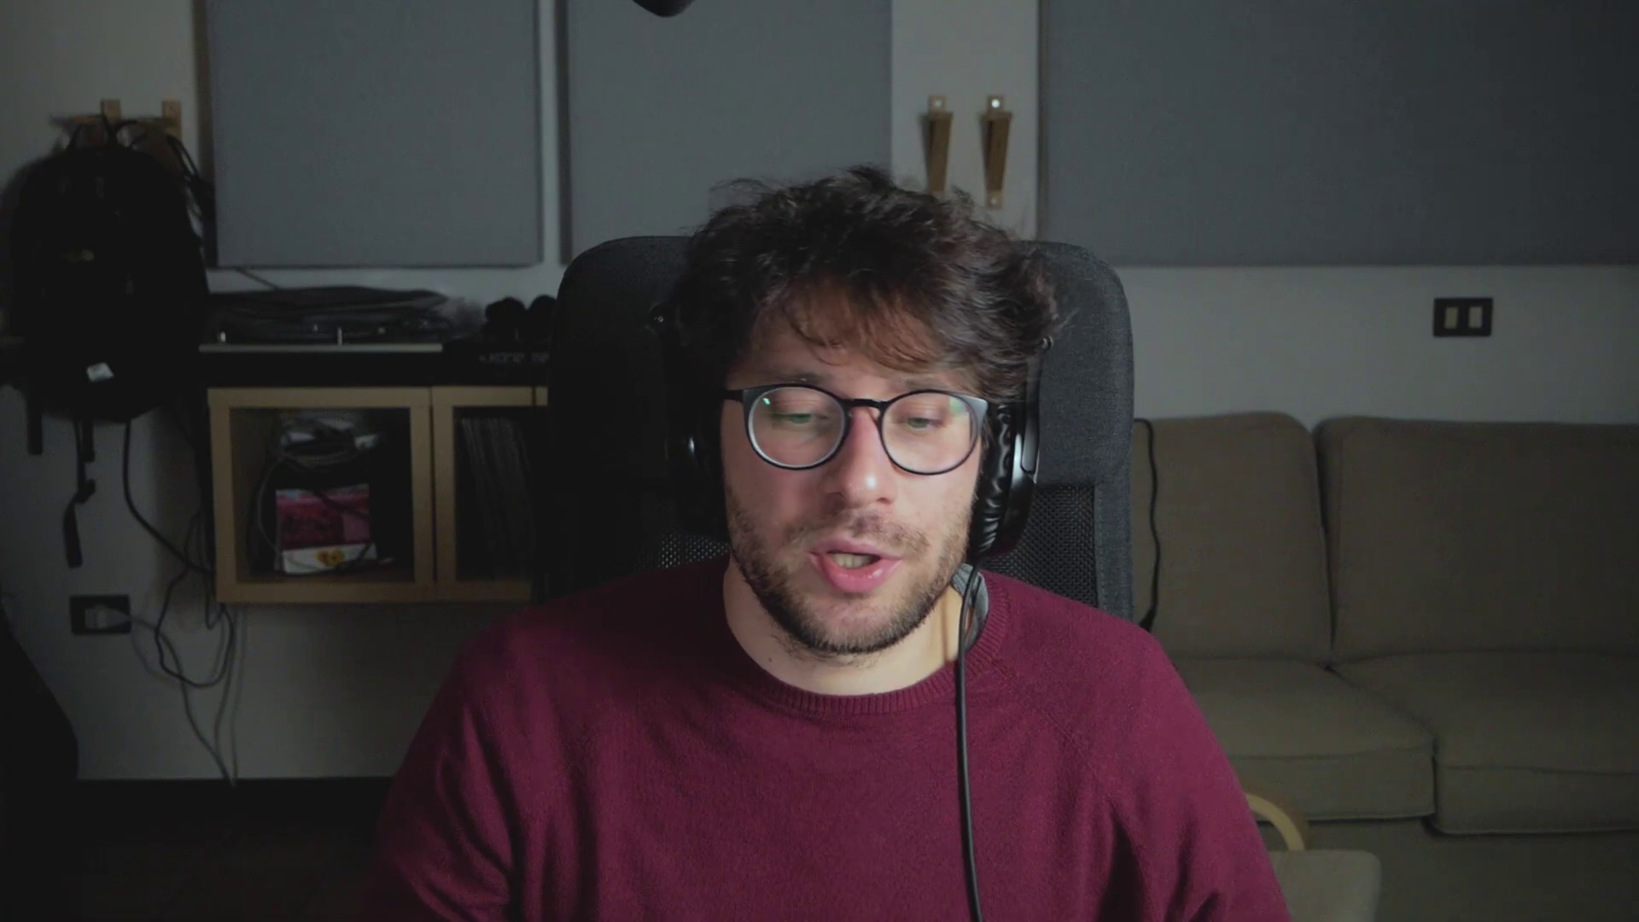